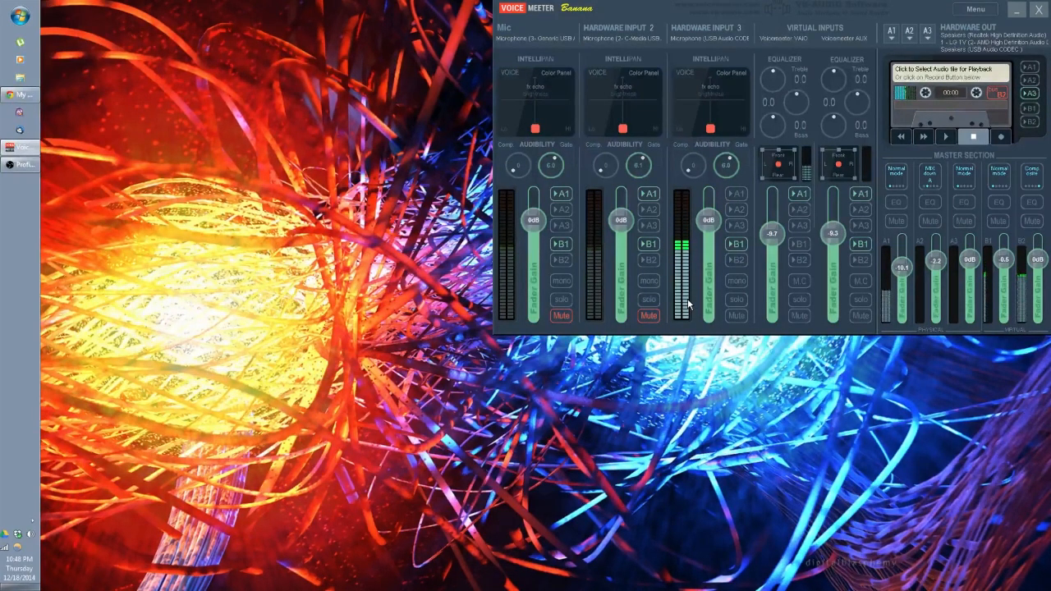
Unmute the Mic and Hardware Input 2 strips and remove both from output A1
left_click(648, 316)
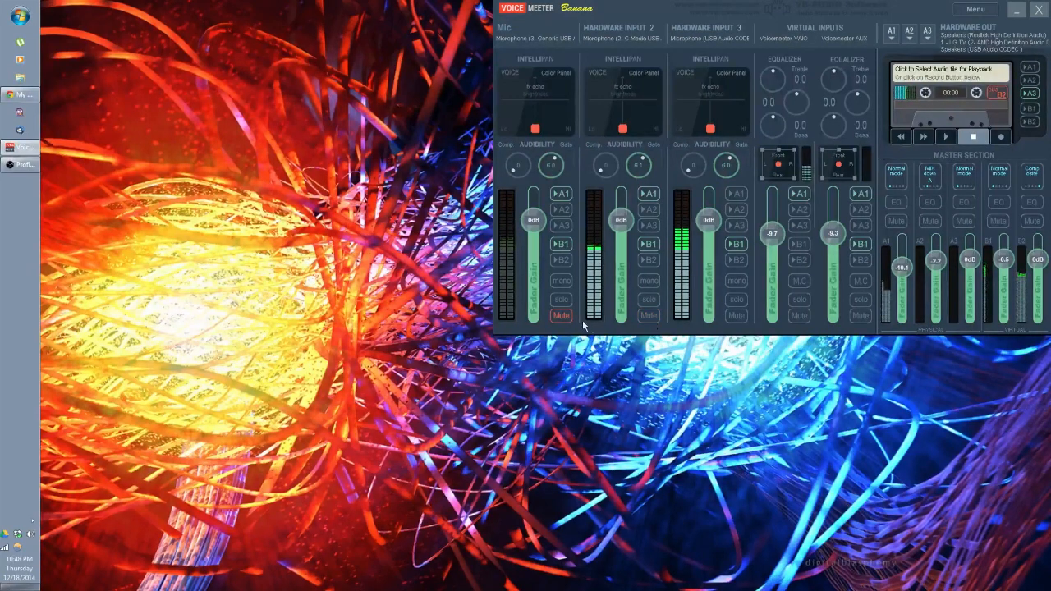
left_click(561, 315)
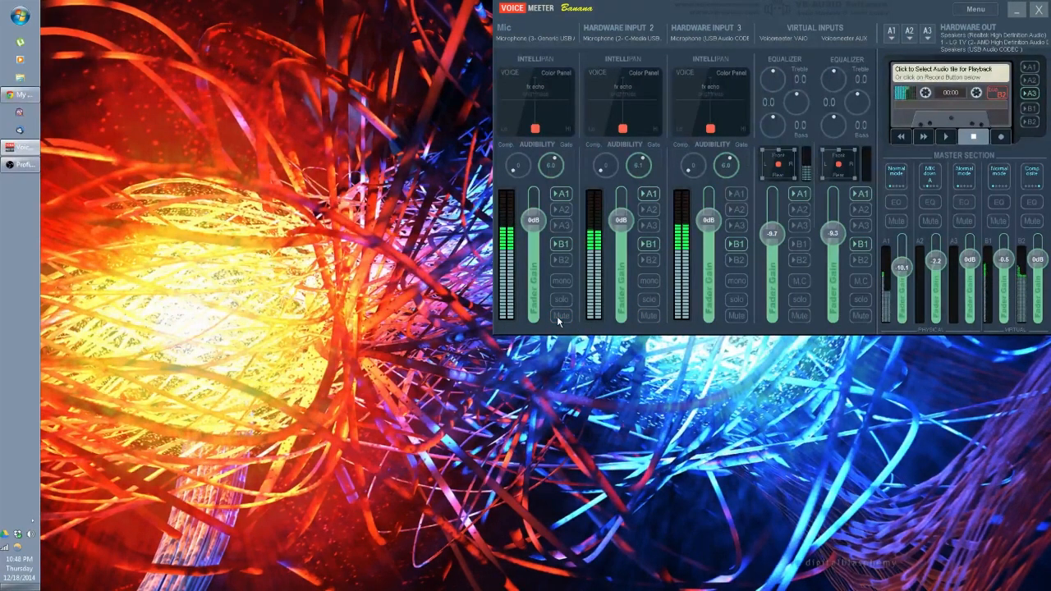
left_click(561, 193)
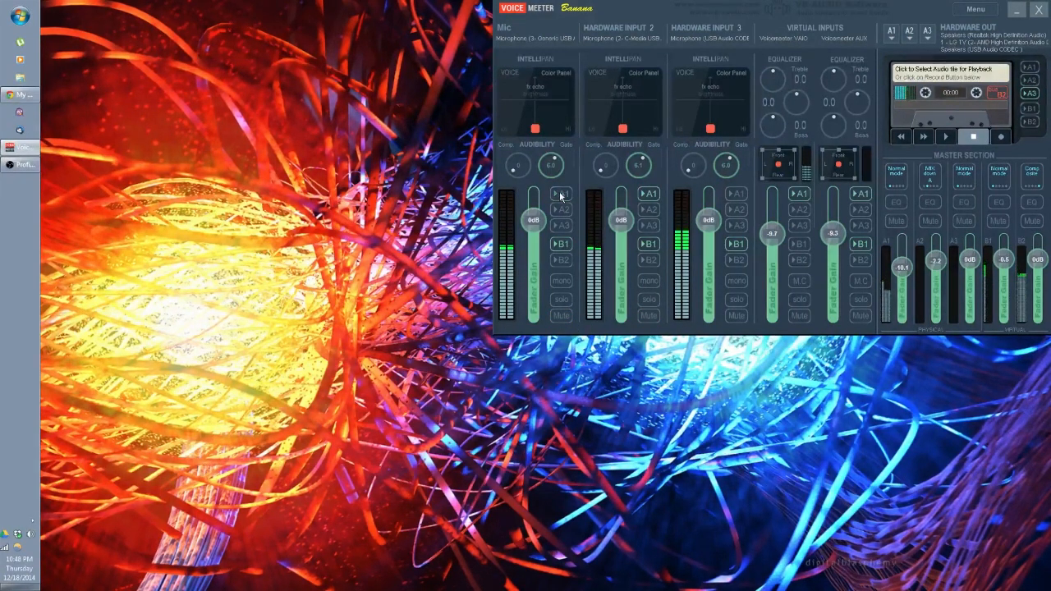
left_click(650, 193)
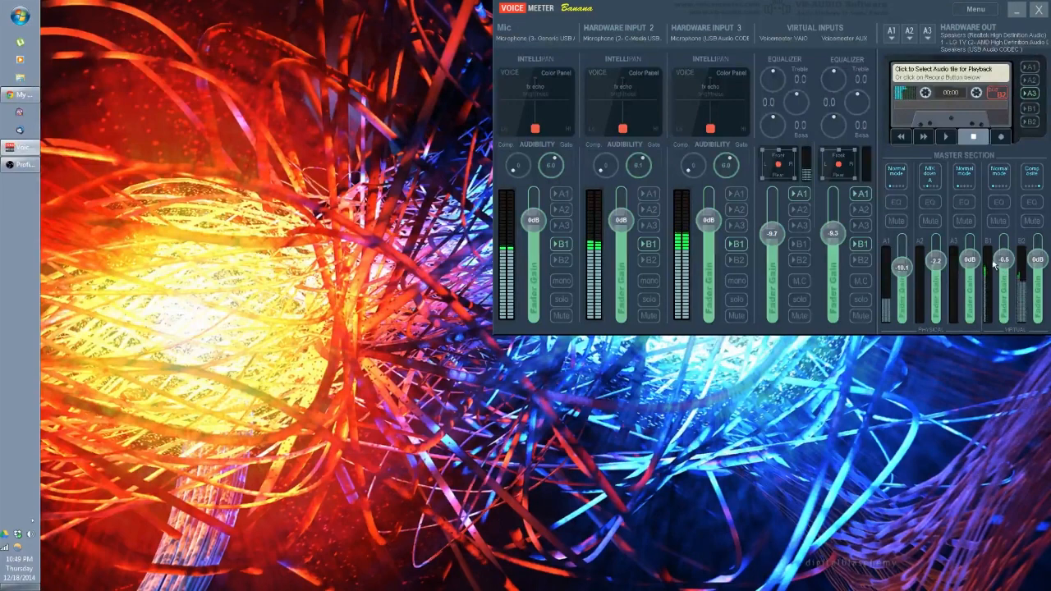
Clear the recording program's window off the desktop and move the Voicemeeter window to the middle
left_click_drag(542, 0, 447, 0)
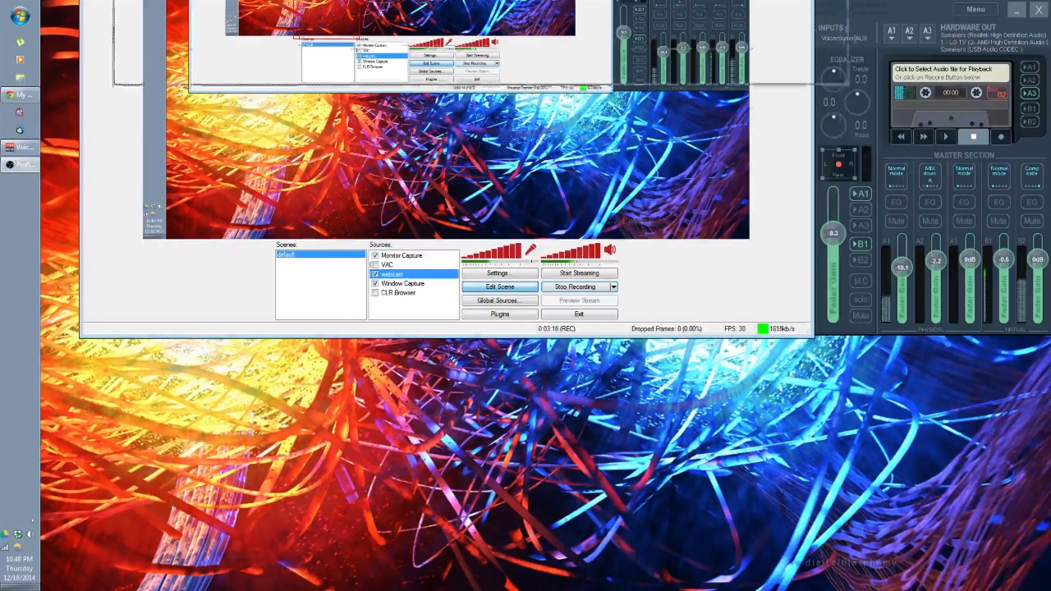
key("super+Down")
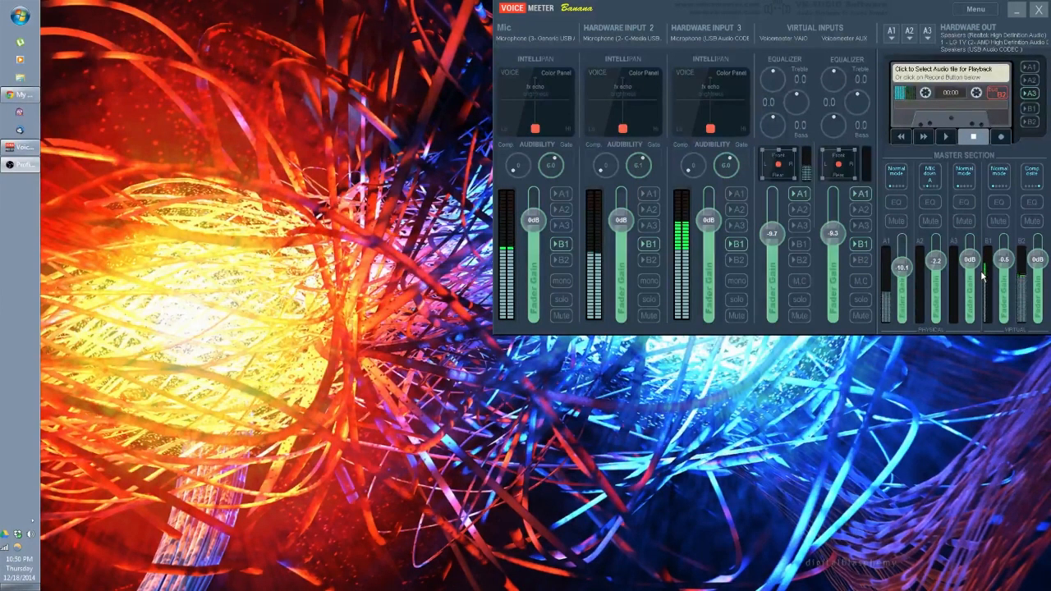
left_click_drag(644, 6, 435, 115)
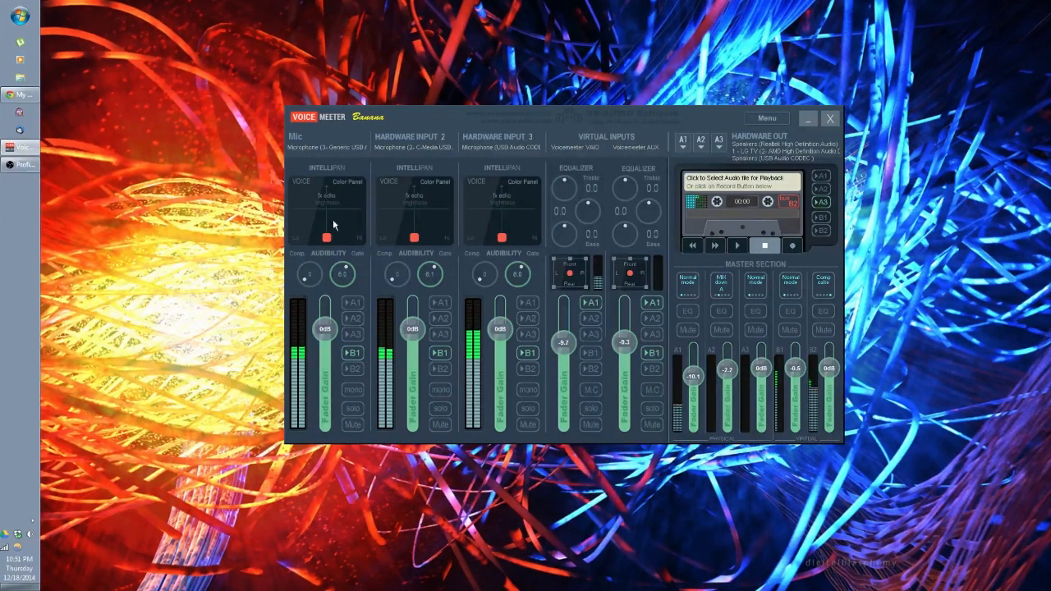
View the device list of the Mic strip, and mute the Mic and Hardware Input 2 strips
left_click(312, 149)
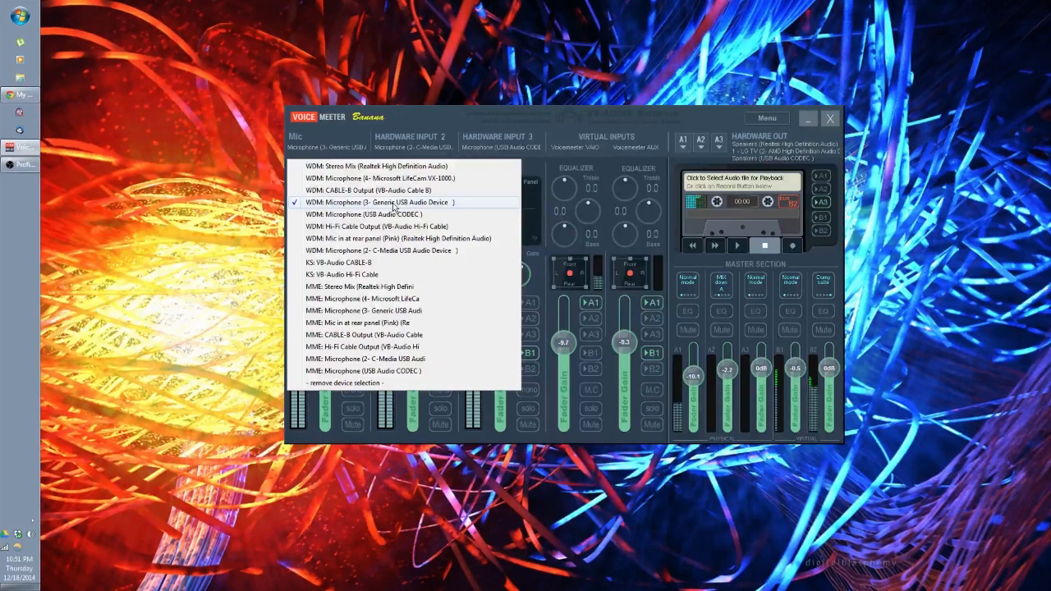
left_click(449, 116)
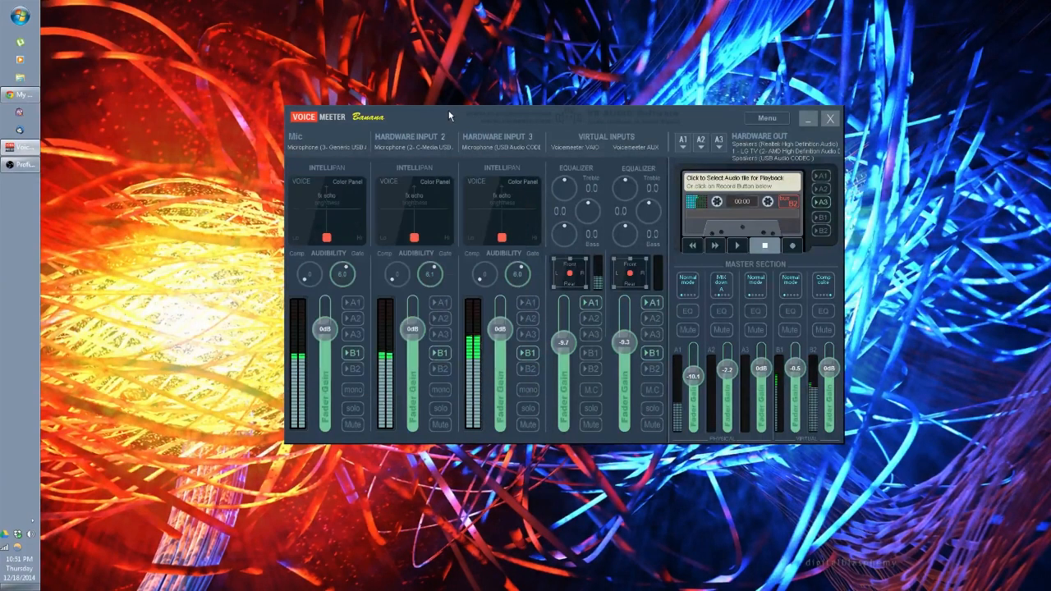
left_click(354, 426)
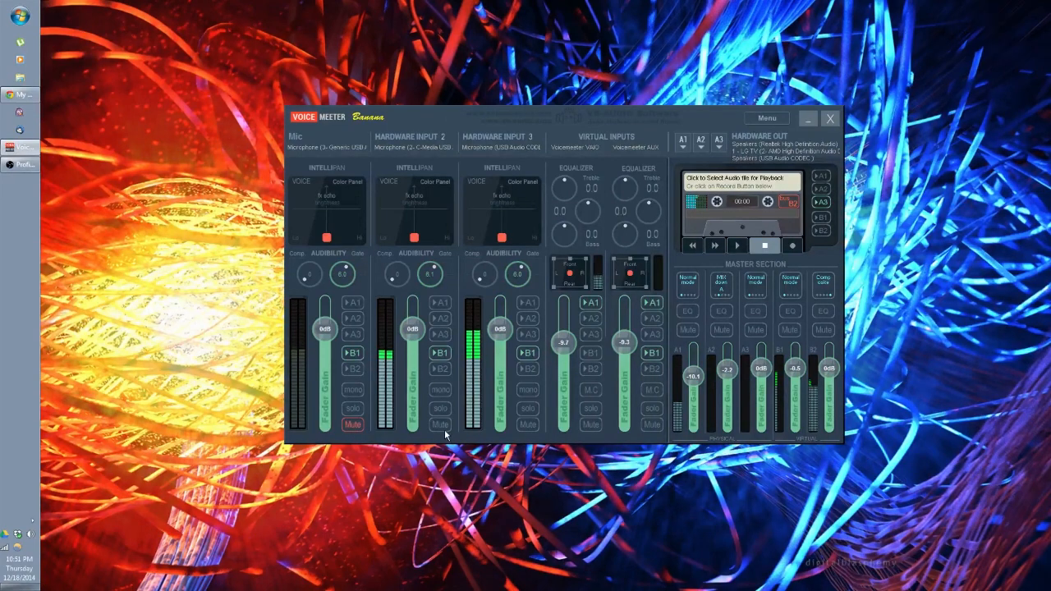
left_click(443, 427)
Choose WDM: Microphone (3- Generic USB Audio Device) for Mic, and check the device lists of Hardware Inputs 2 and 3
left_click(333, 143)
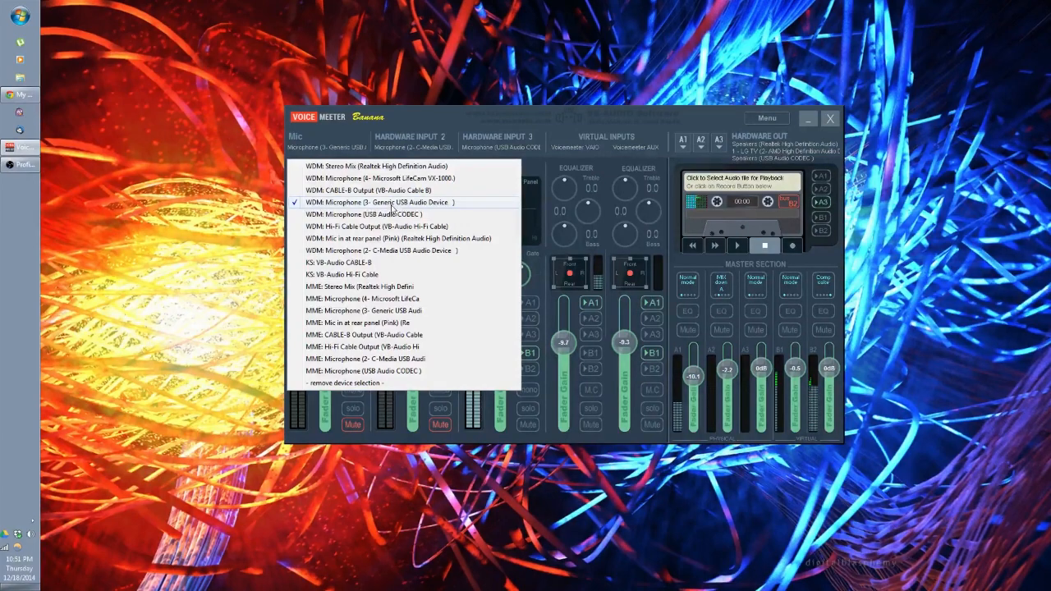
left_click(390, 206)
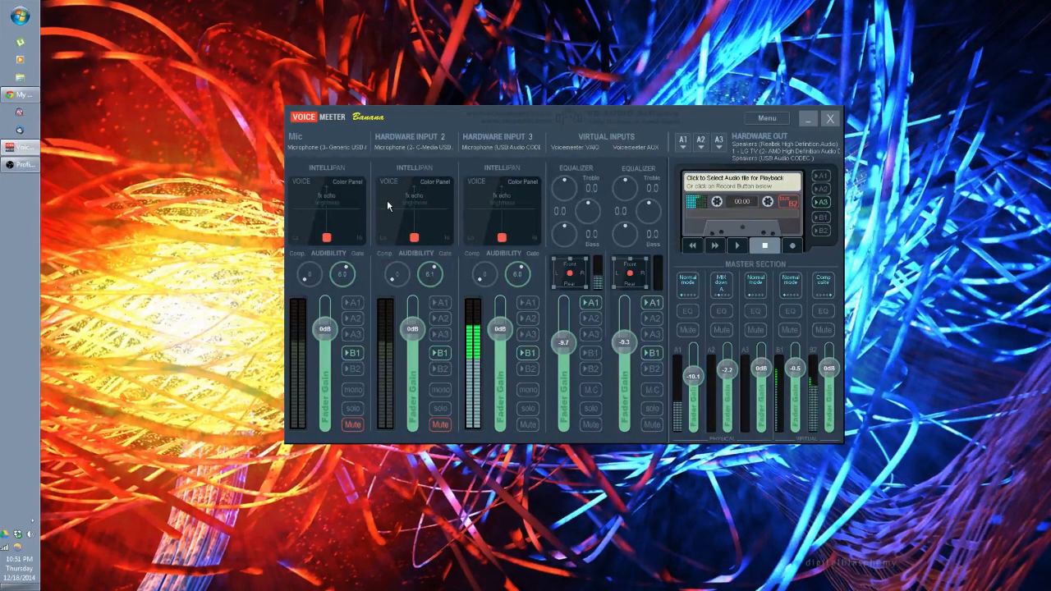
left_click(414, 149)
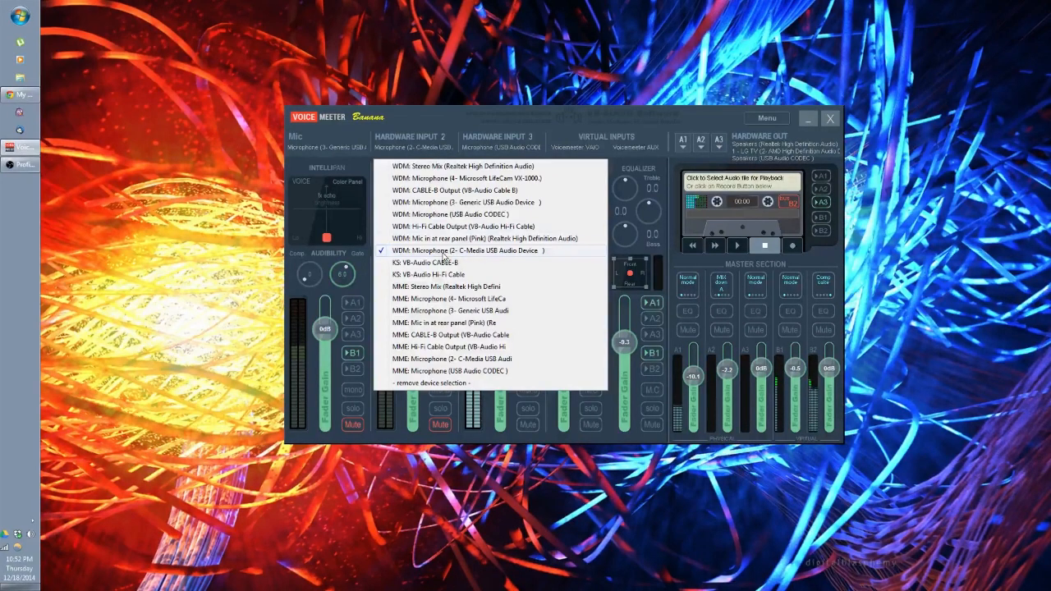
left_click(452, 121)
left_click(494, 141)
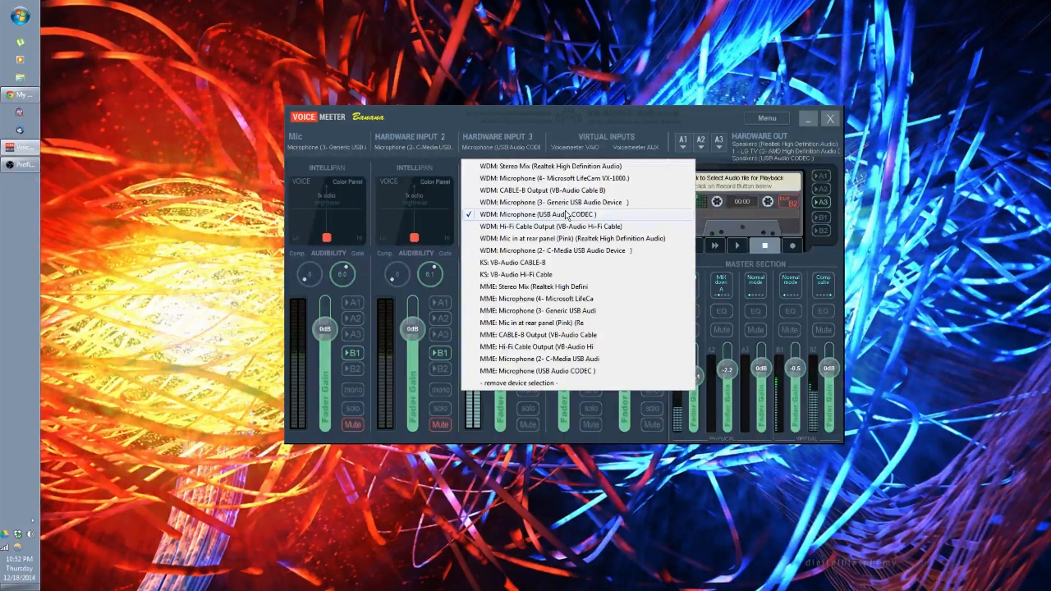
left_click(424, 119)
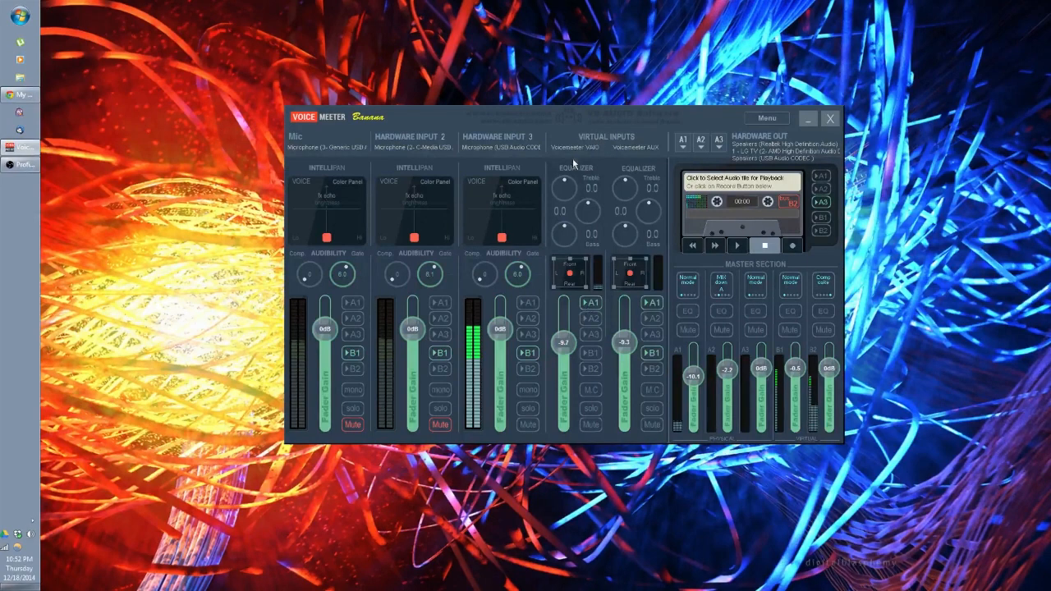
Open the Windows playback devices and examine the VoiceMeeter Input and VoiceMeeter Aux Input entries
right_click(31, 534)
left_click(103, 482)
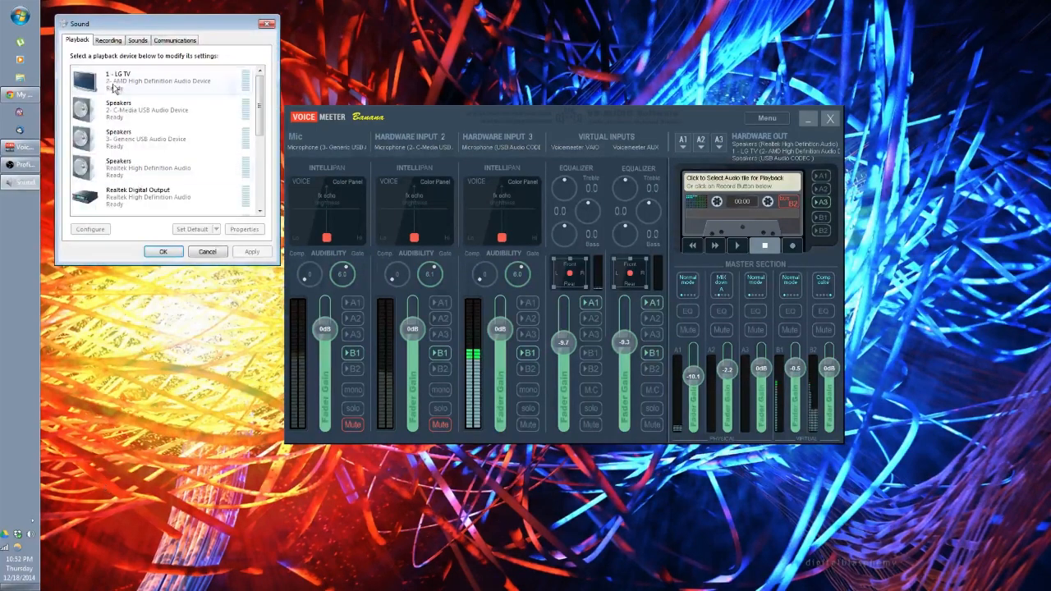
left_click_drag(156, 27, 215, 54)
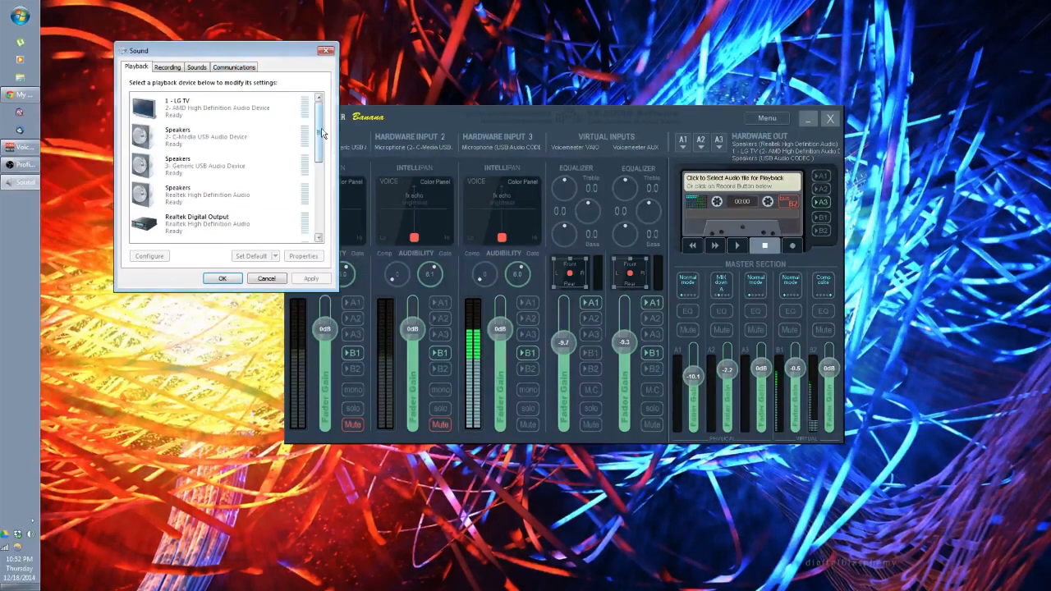
left_click_drag(319, 131, 332, 230)
left_click(227, 236)
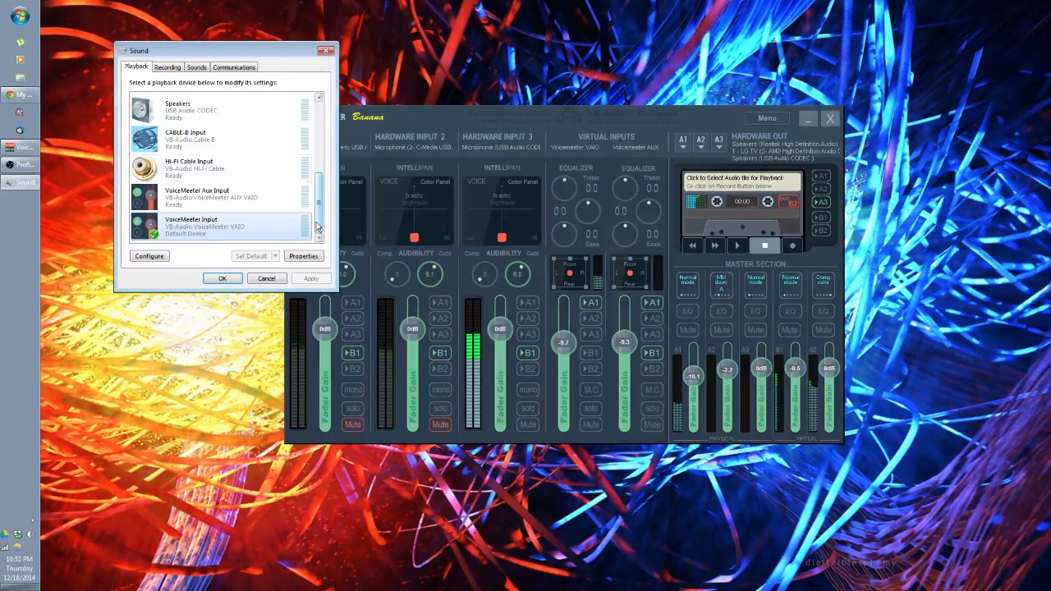
scroll(320, 189, "up", 2)
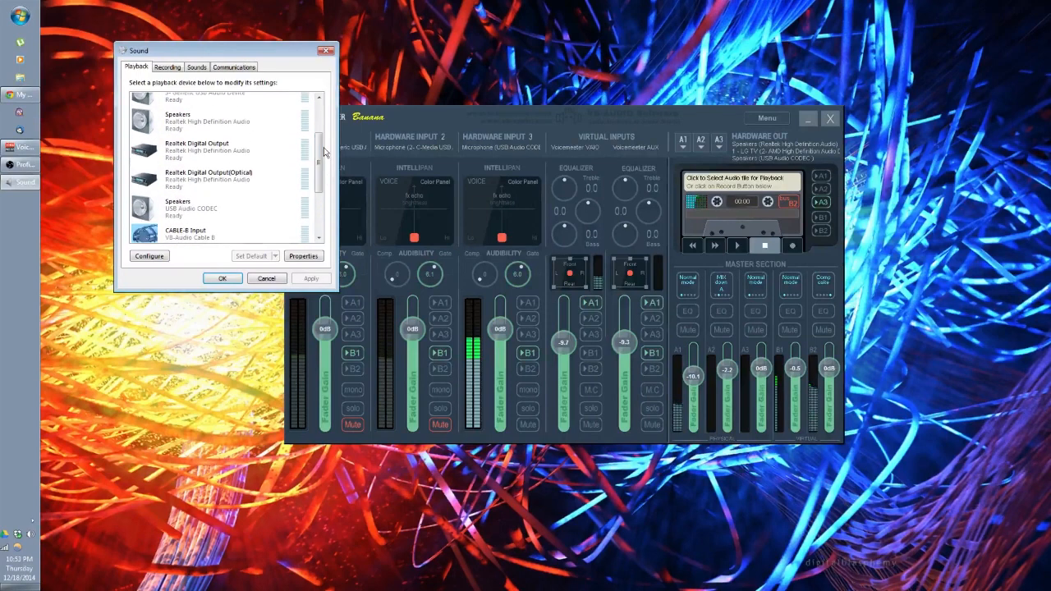
left_click_drag(322, 152, 320, 235)
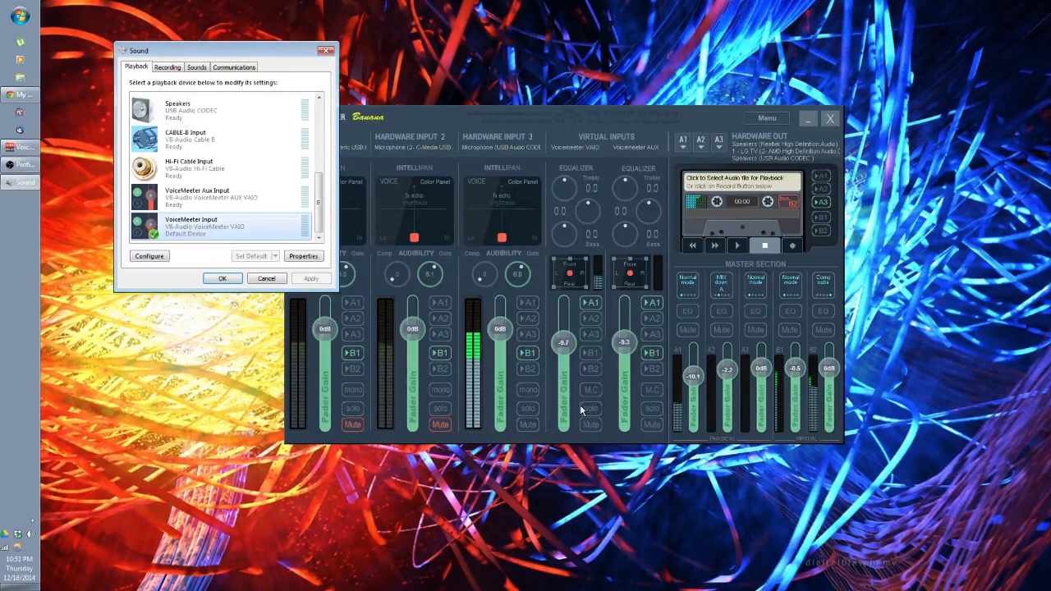
left_click(479, 307)
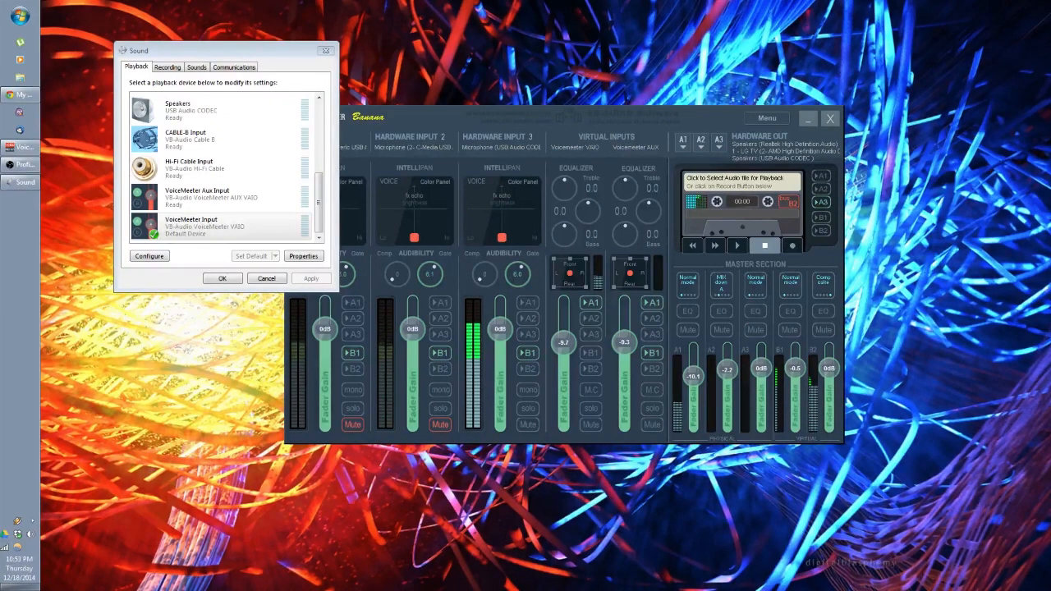
Bring up Winamp, place it below the Sound window and open its preferences
left_click(18, 521)
left_click_drag(267, 39, 182, 461)
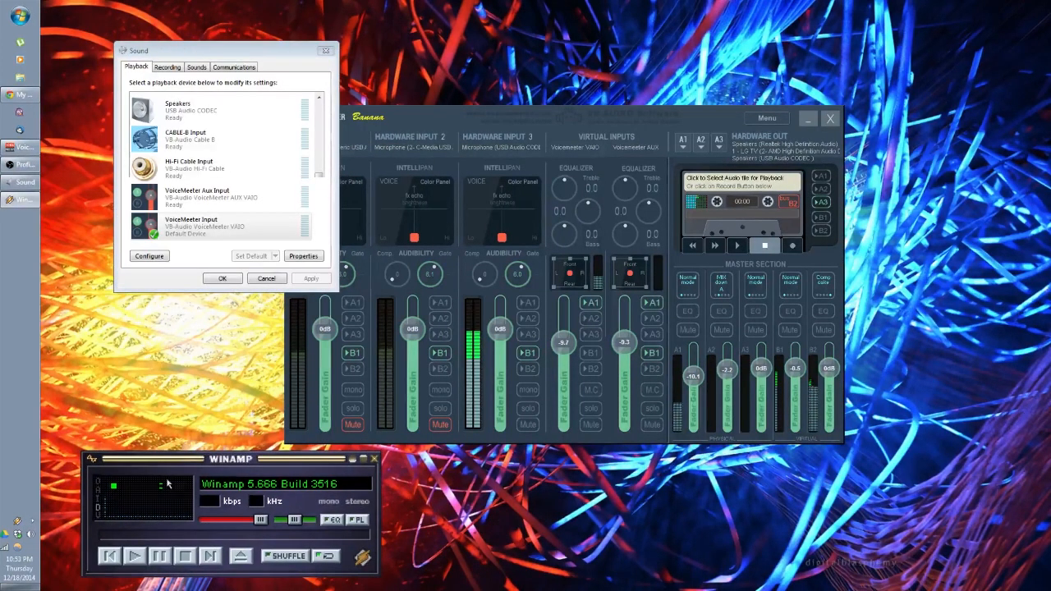
right_click(171, 491)
right_click(200, 468)
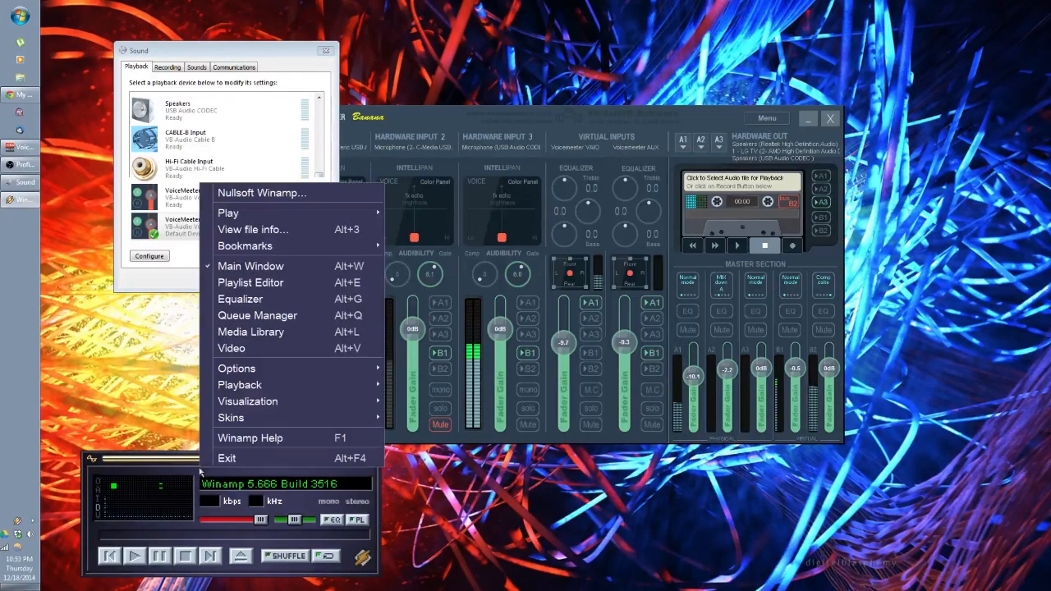
mouse_move(328, 368)
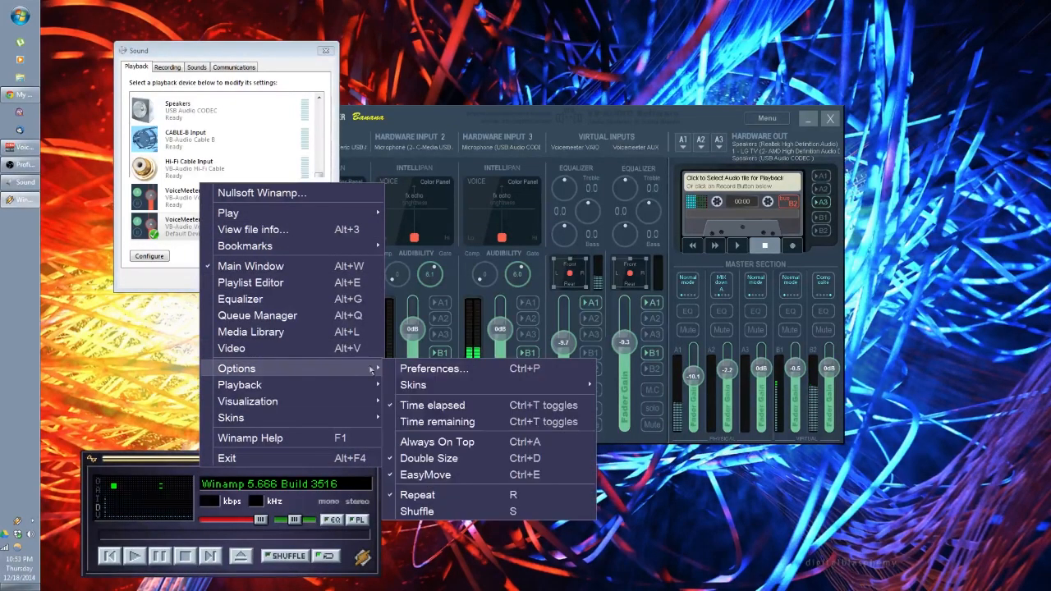
left_click(412, 371)
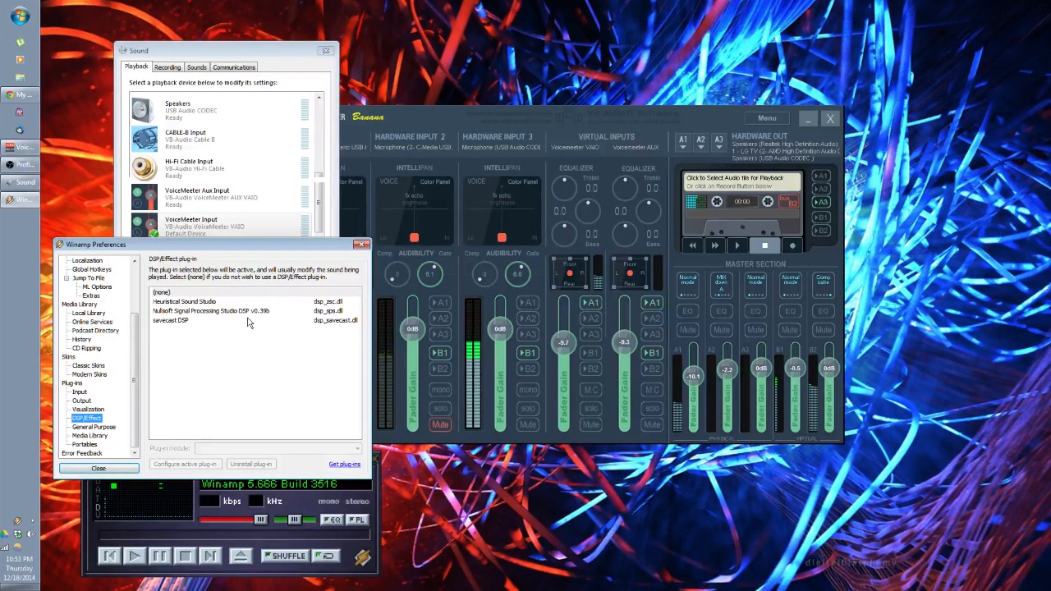
Confirm VoiceMeeter Aux Input as the device of the Nullsoft DirectSound Output plug-in and close the preferences
left_click(81, 401)
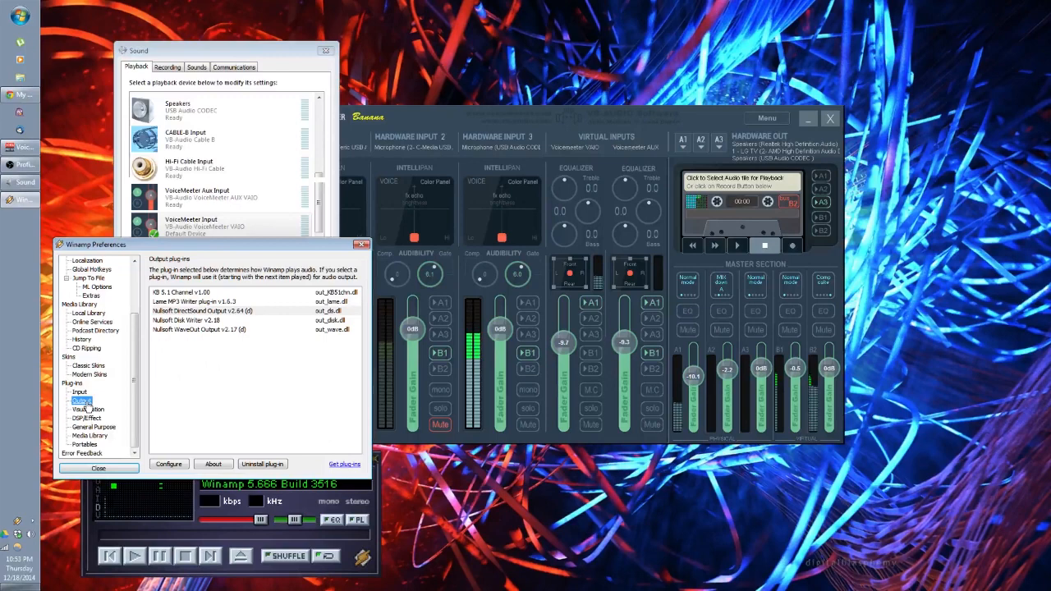
left_click(201, 311)
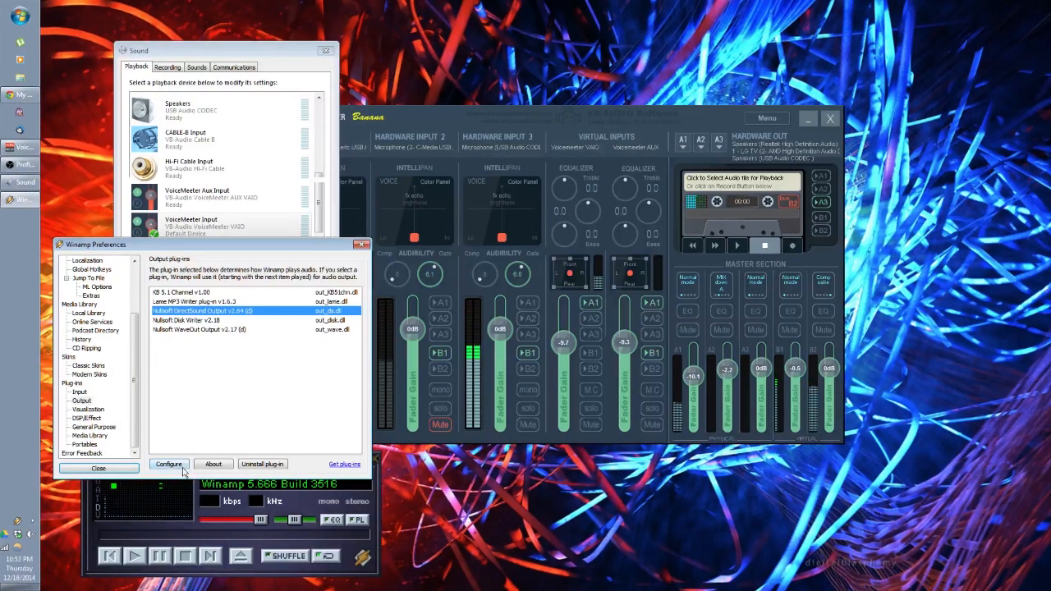
left_click(183, 469)
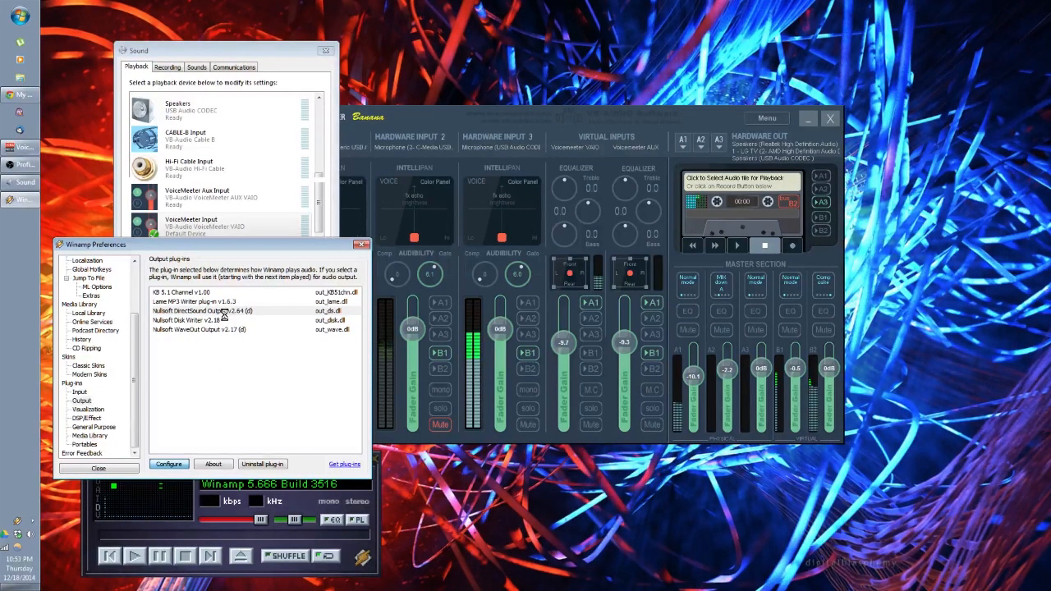
left_click(71, 271)
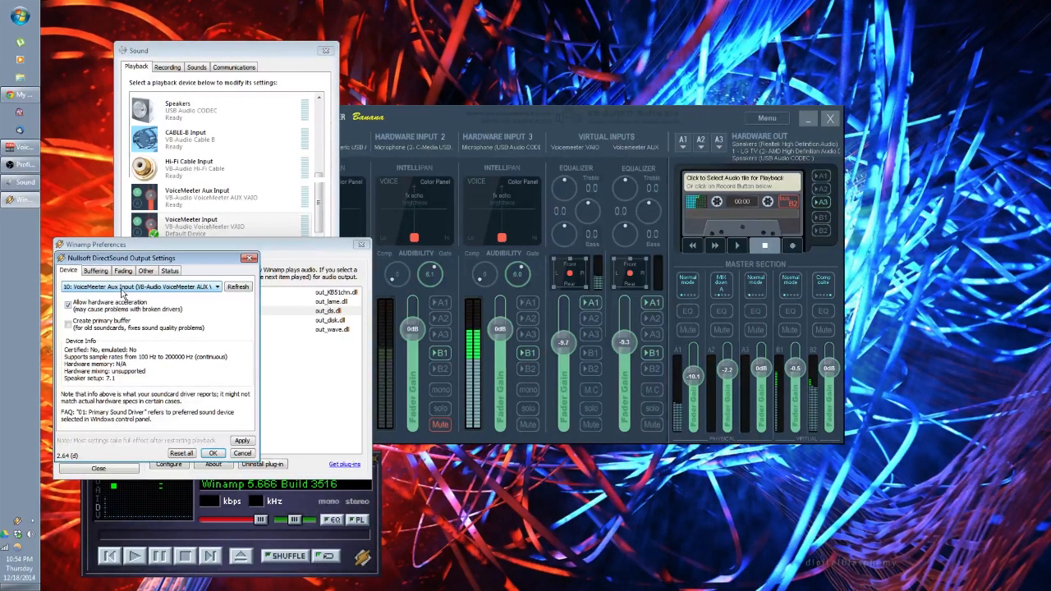
left_click(212, 454)
left_click(99, 468)
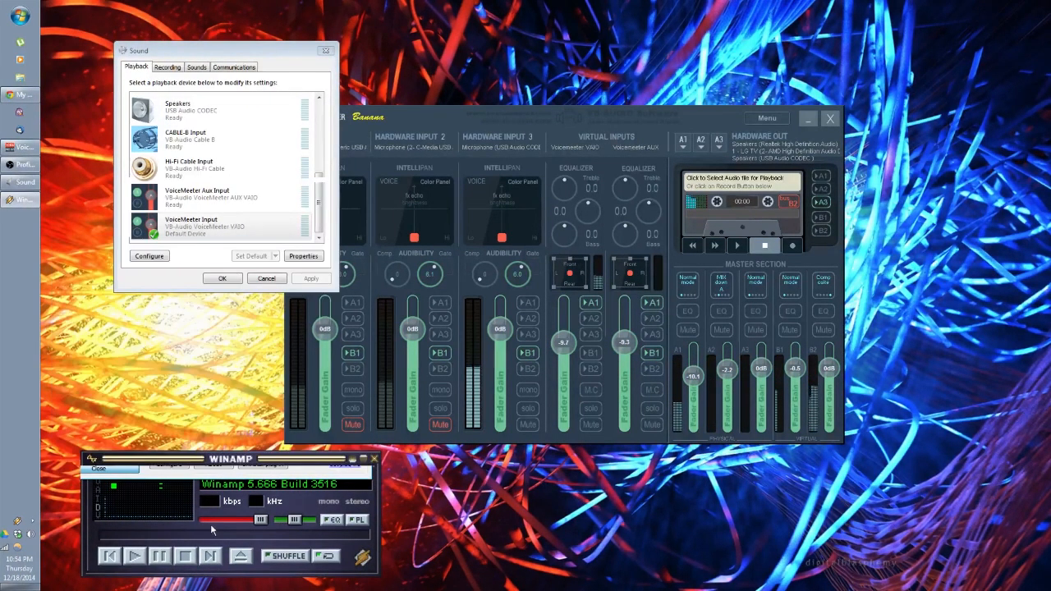
Play the track in Winamp, and set the Voicemeeter AUX strip to a gain of -29.4 dB and muted
left_click(136, 556)
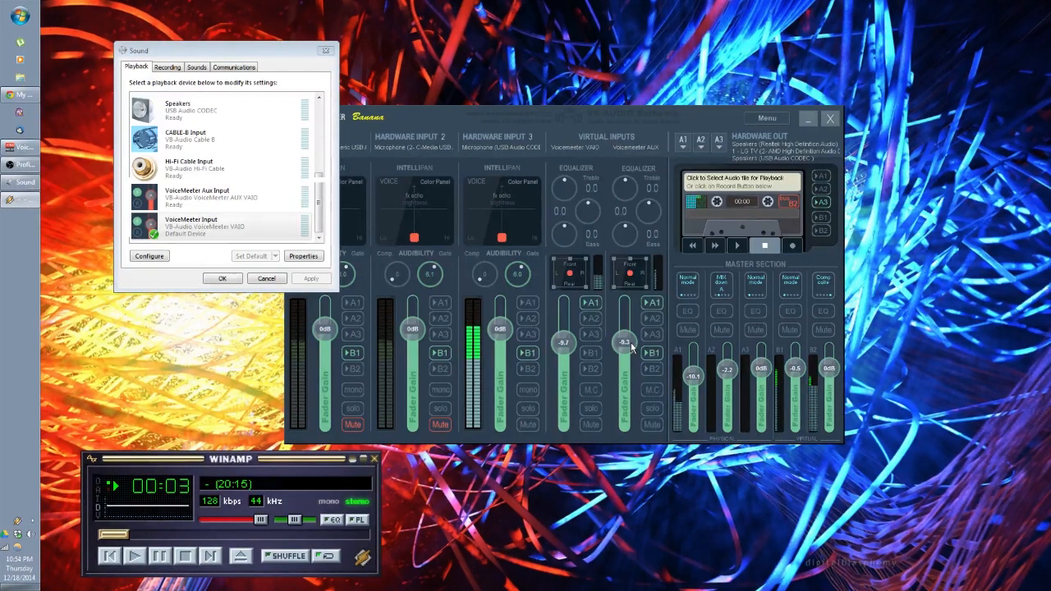
left_click_drag(631, 342, 622, 371)
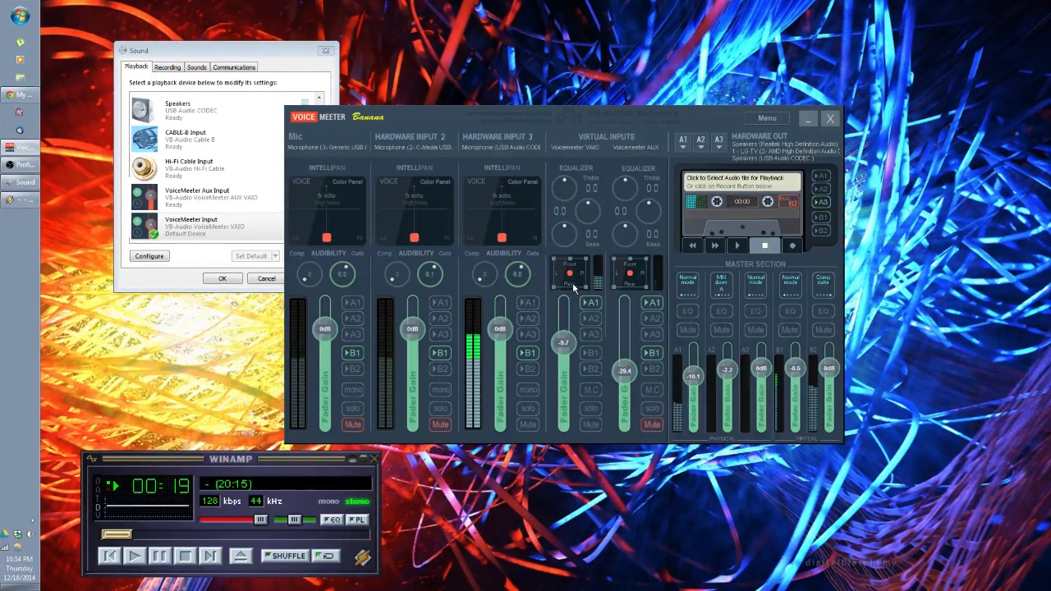
View the speaker configuration of the VoiceMeeter Input playback device, cancel it and close the Sound window
left_click(271, 226)
left_click(149, 256)
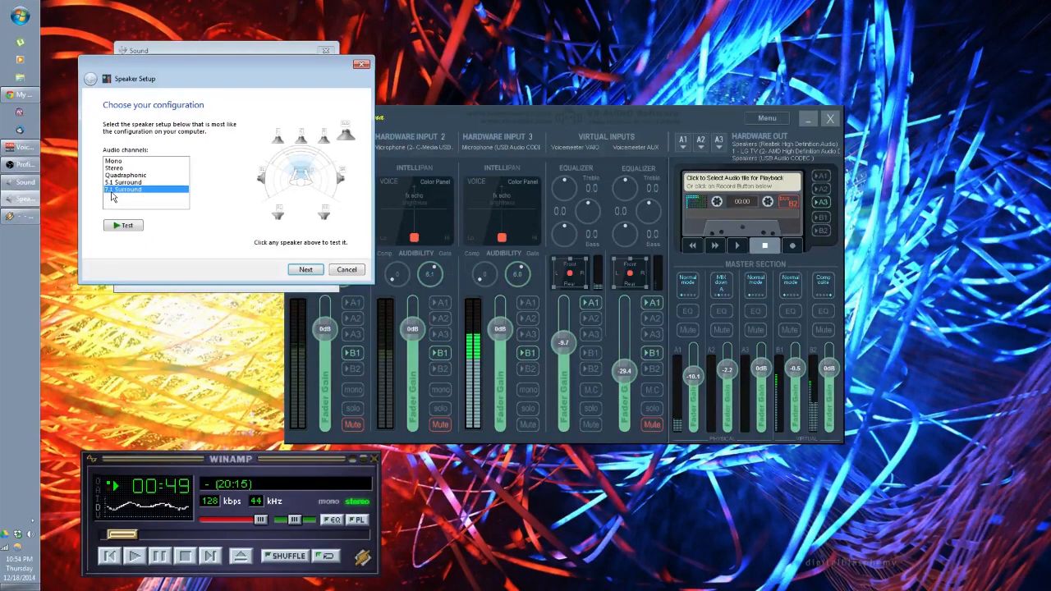
left_click(346, 269)
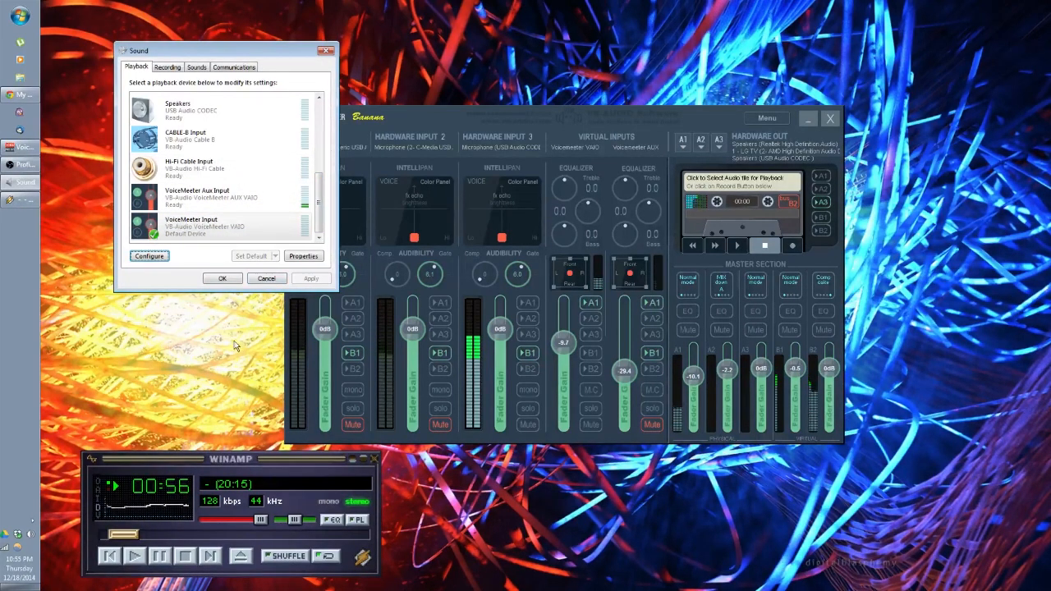
left_click(266, 279)
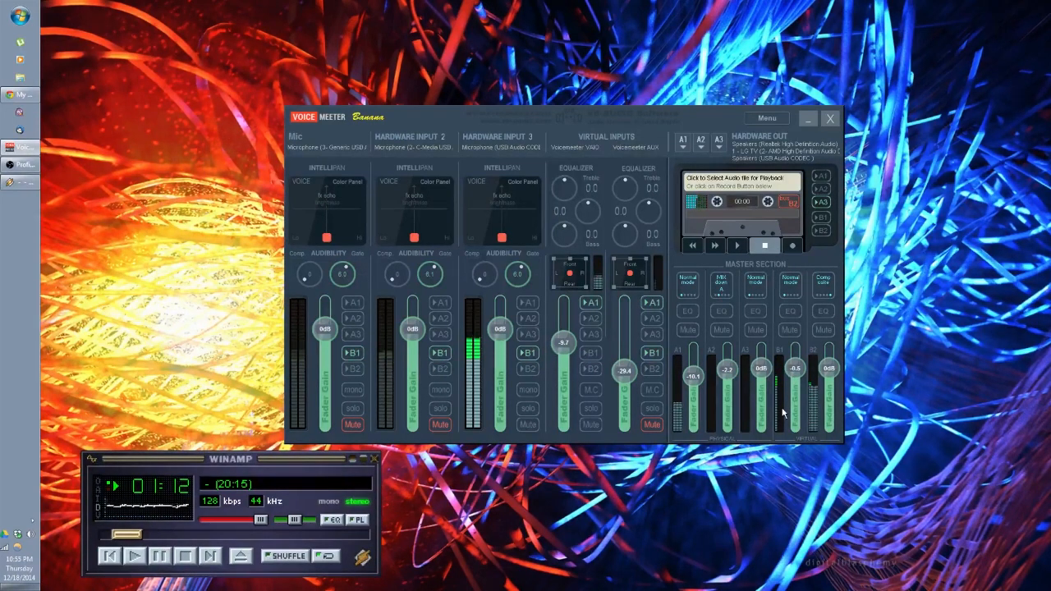
Bring down the OBS window, open its audio settings and choose Default as the Desktop Audio Device
left_click_drag(495, 0, 494, 86)
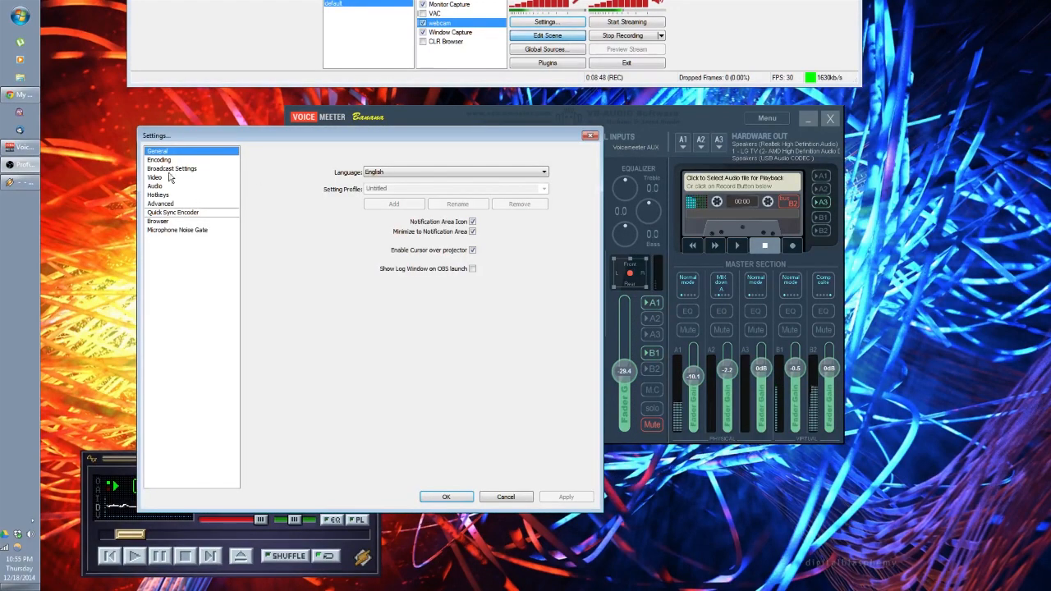
left_click(156, 185)
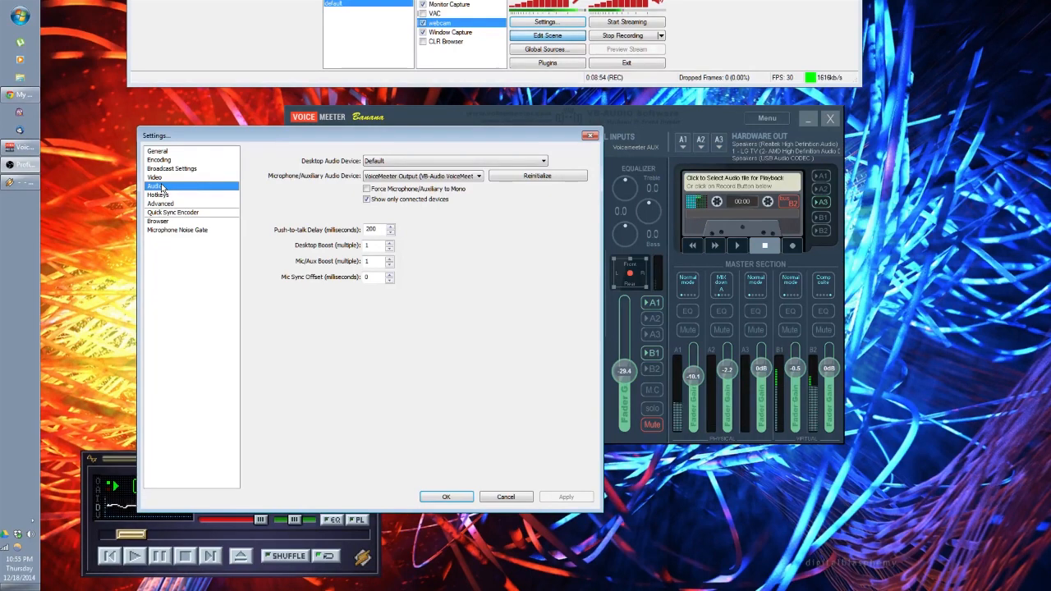
left_click(539, 161)
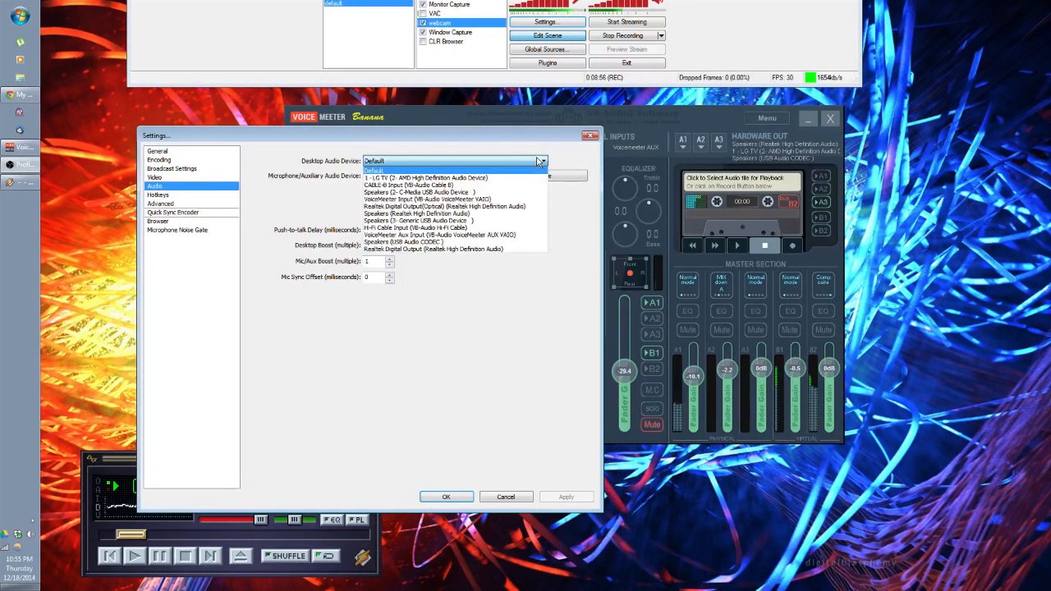
left_click(399, 172)
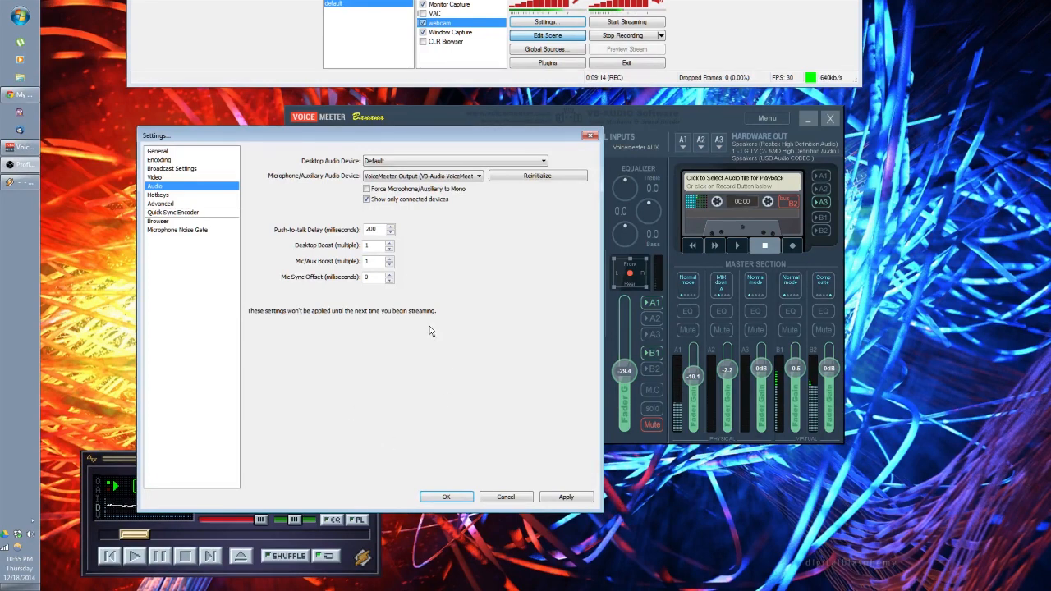
Review the Microphone/Auxiliary Audio Device choices, keep VoiceMeeter Output selected and confirm the settings
left_click(477, 177)
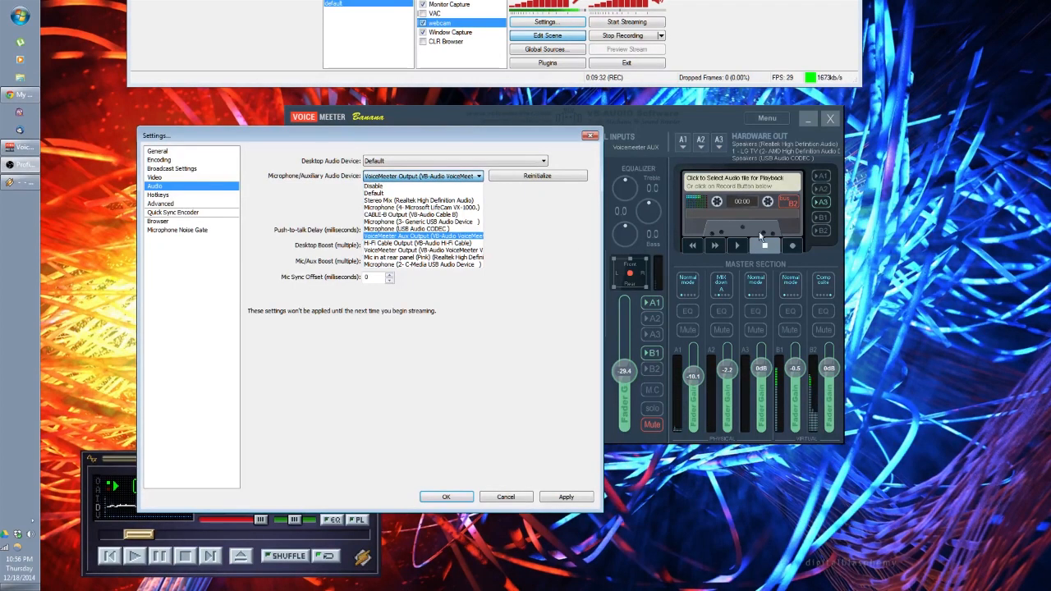
left_click(503, 499)
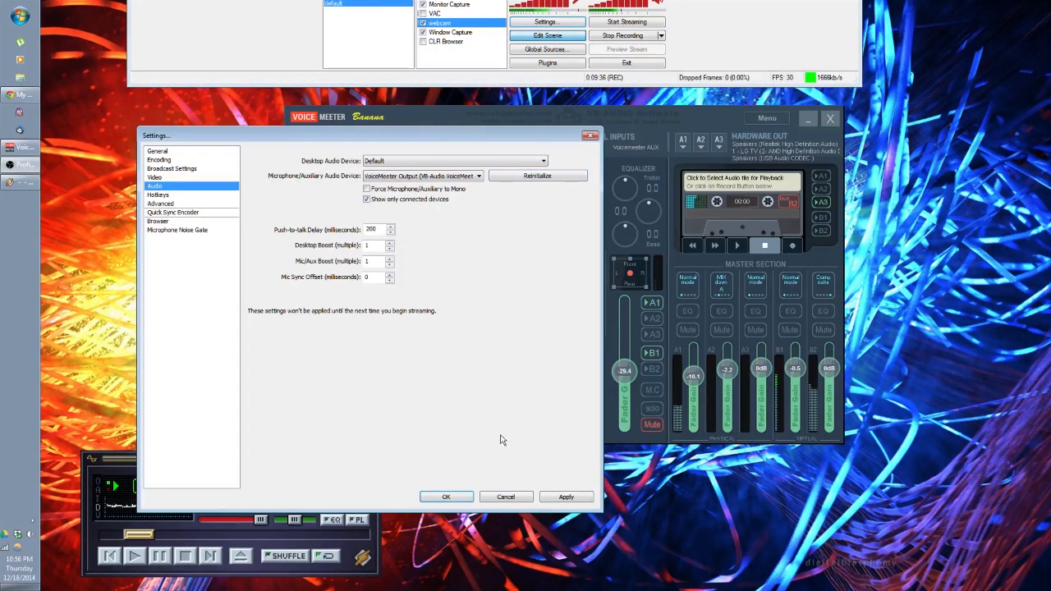
left_click(446, 498)
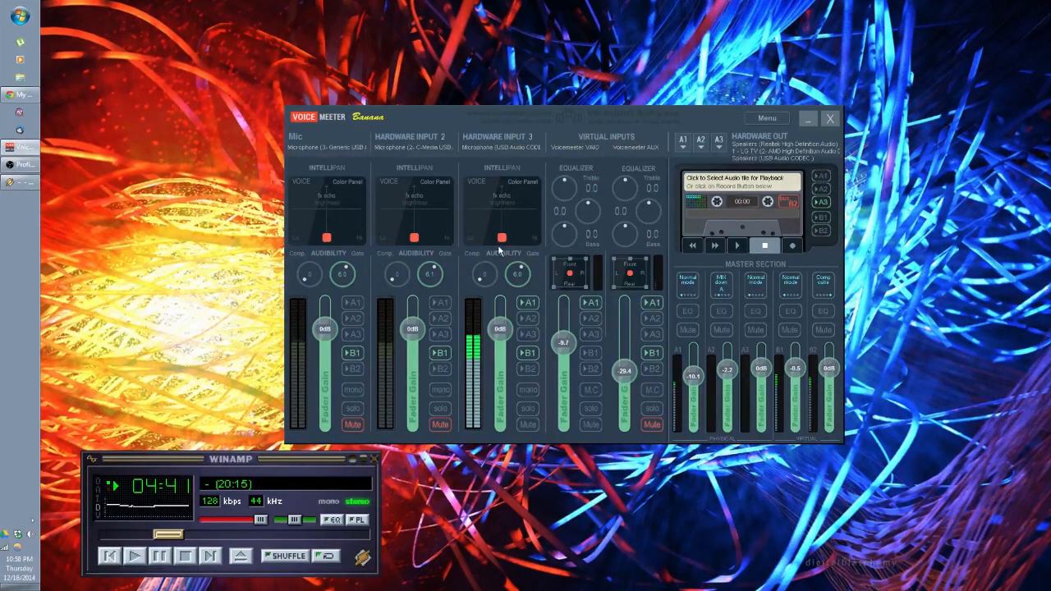
Try a voice color shift on Hardware Input 3 and reset it, then set its gate to 6.3 and toggle its A1 routing
mouse_move(501, 239)
left_mouse_down()
mouse_move(462, 244)
mouse_move(543, 246)
mouse_move(530, 210)
mouse_move(503, 196)
mouse_move(468, 228)
mouse_move(509, 221)
mouse_move(462, 226)
mouse_move(528, 212)
mouse_move(518, 195)
mouse_move(488, 189)
mouse_move(526, 220)
mouse_move(482, 223)
mouse_move(540, 230)
mouse_move(474, 224)
mouse_move(524, 227)
mouse_move(514, 235)
left_mouse_up()
double_click(535, 221)
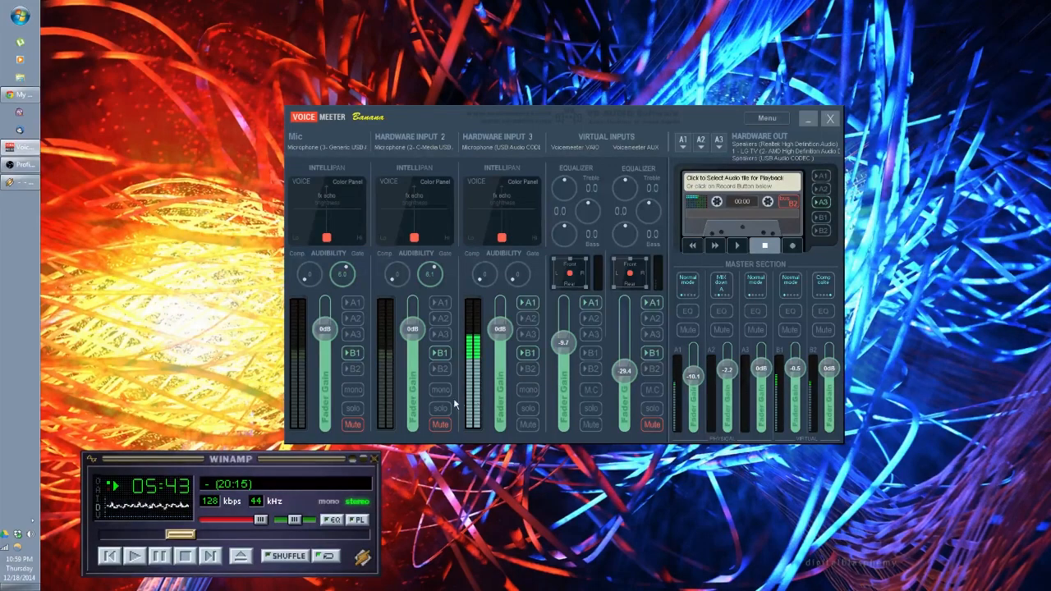
left_click_drag(527, 278, 515, 244)
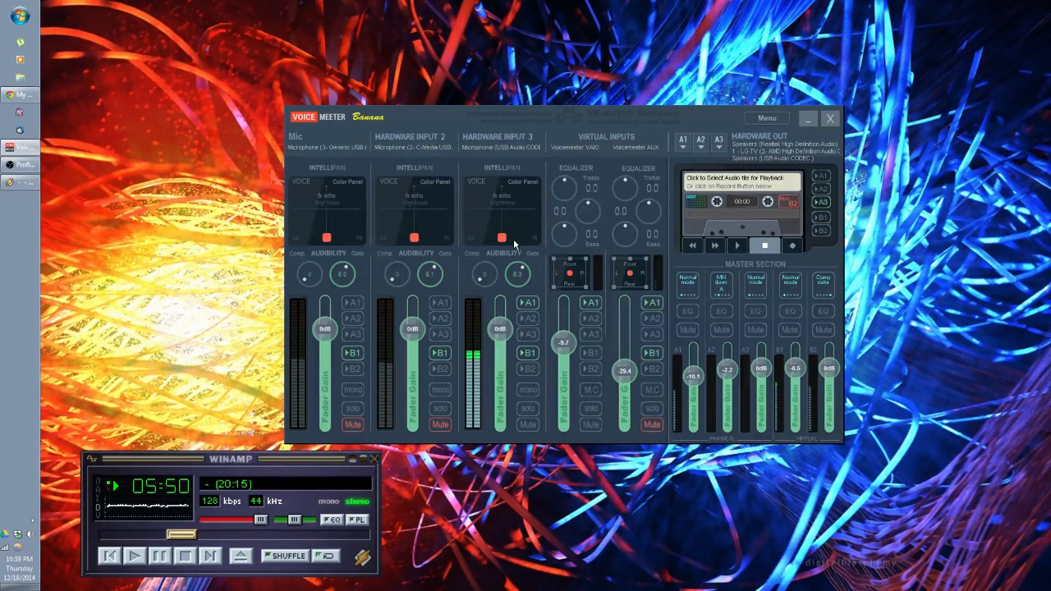
left_click(530, 302)
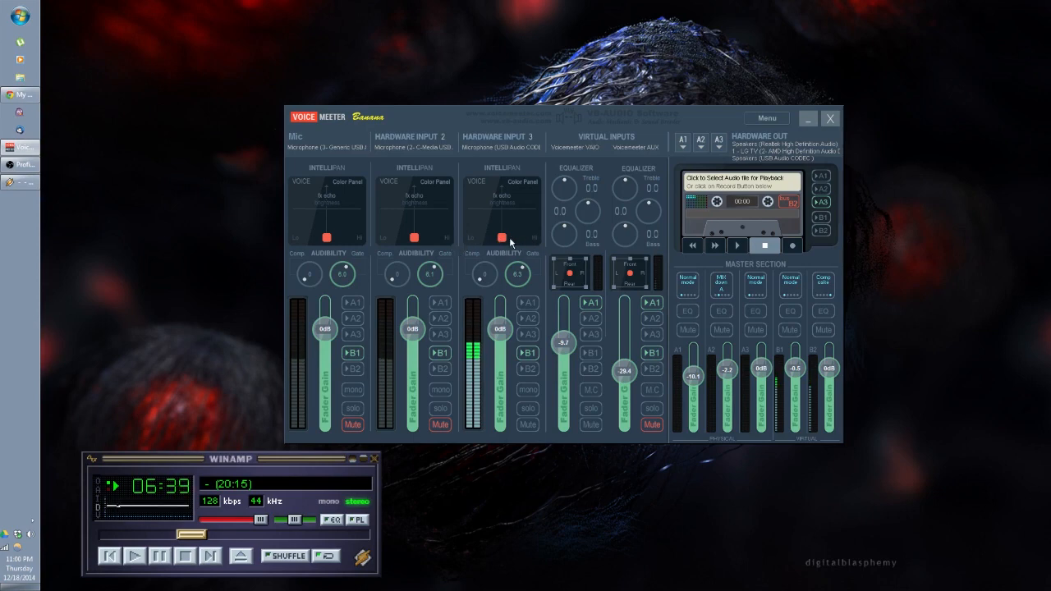
Switch Hardware Input 3's IntelliPan through the modulation panel to the 3D position panel, and turn off its A1 routing
left_click(504, 199)
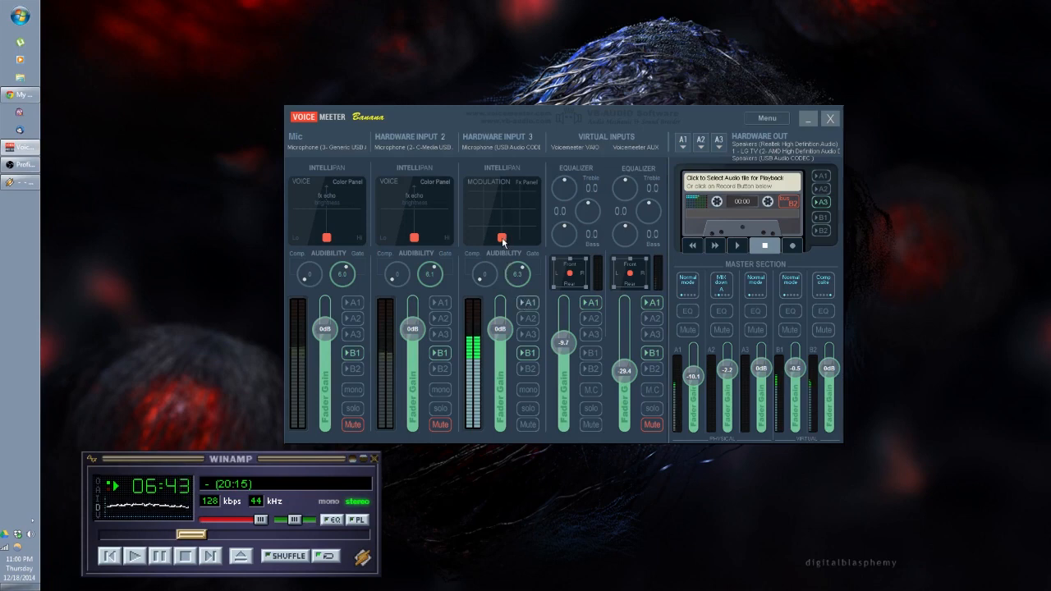
mouse_move(503, 240)
left_mouse_down()
mouse_move(477, 207)
mouse_move(534, 212)
mouse_move(509, 212)
mouse_move(502, 240)
left_mouse_up()
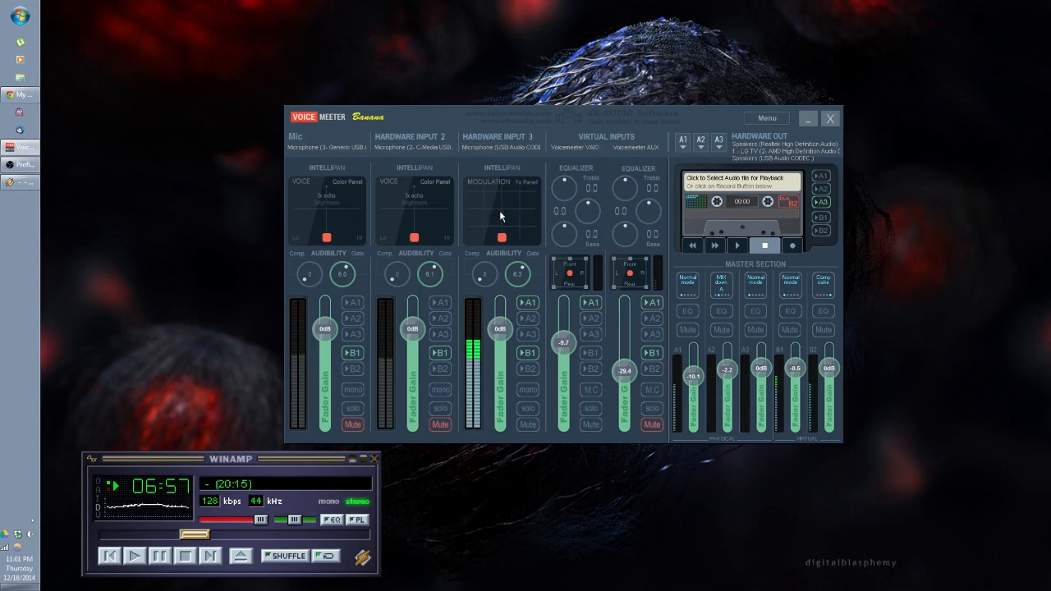
right_click(500, 210)
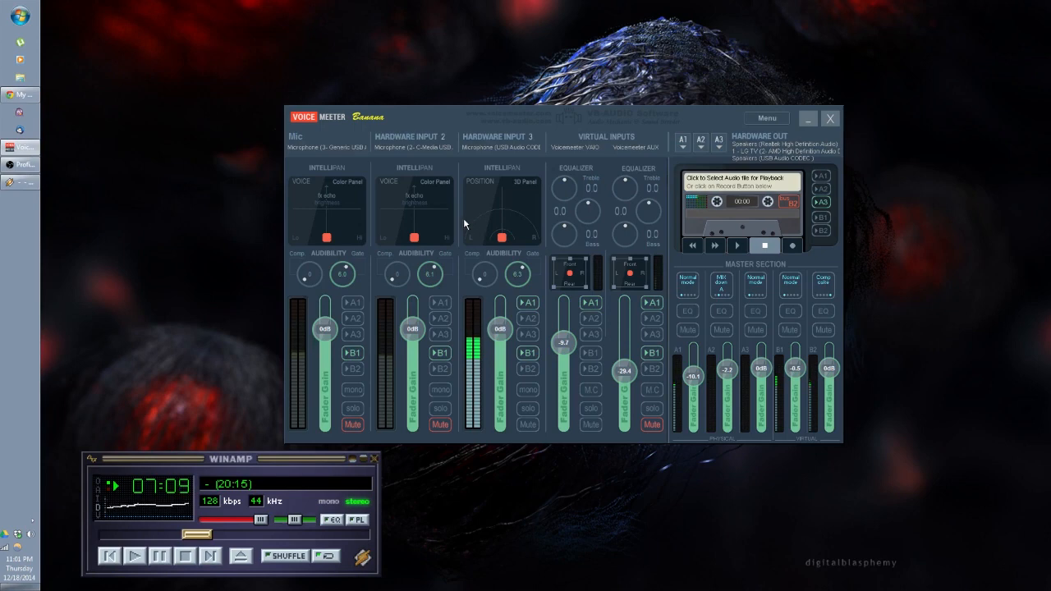
left_click(530, 302)
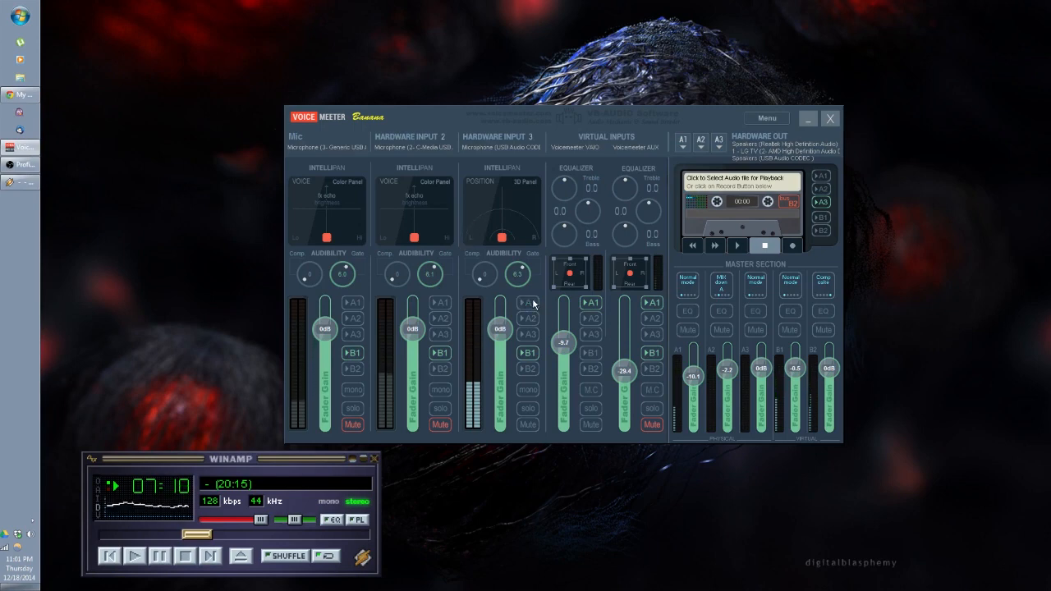
Unmute Mic and Hardware Input 2 and switch both of their IntelliPans to the 3D position panel
left_click(441, 424)
left_click(353, 424)
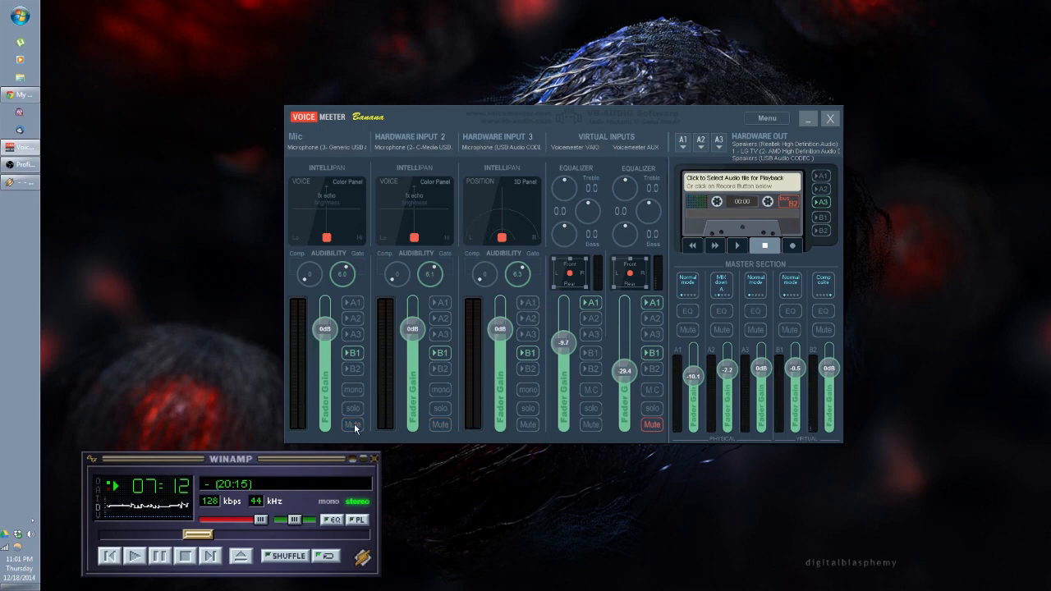
right_click(334, 216)
right_click(417, 216)
right_click(417, 227)
Position Hardware Input 2 in the upper right corner and Mic in the upper left corner of their 3D panels, and route both to A1
left_click_drag(414, 240, 486, 197)
left_click_drag(322, 236, 272, 189)
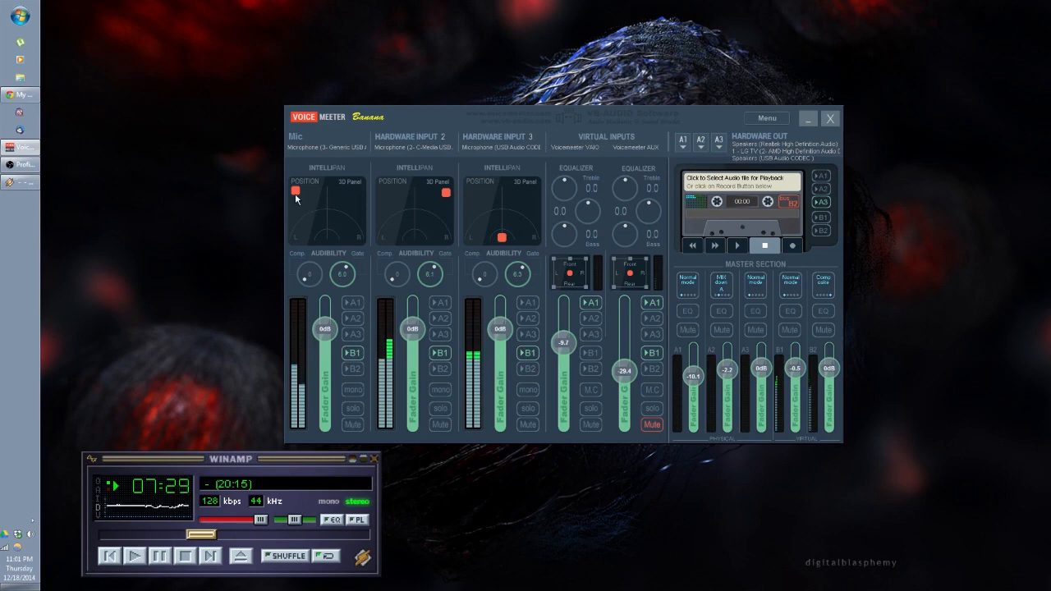
left_click(352, 303)
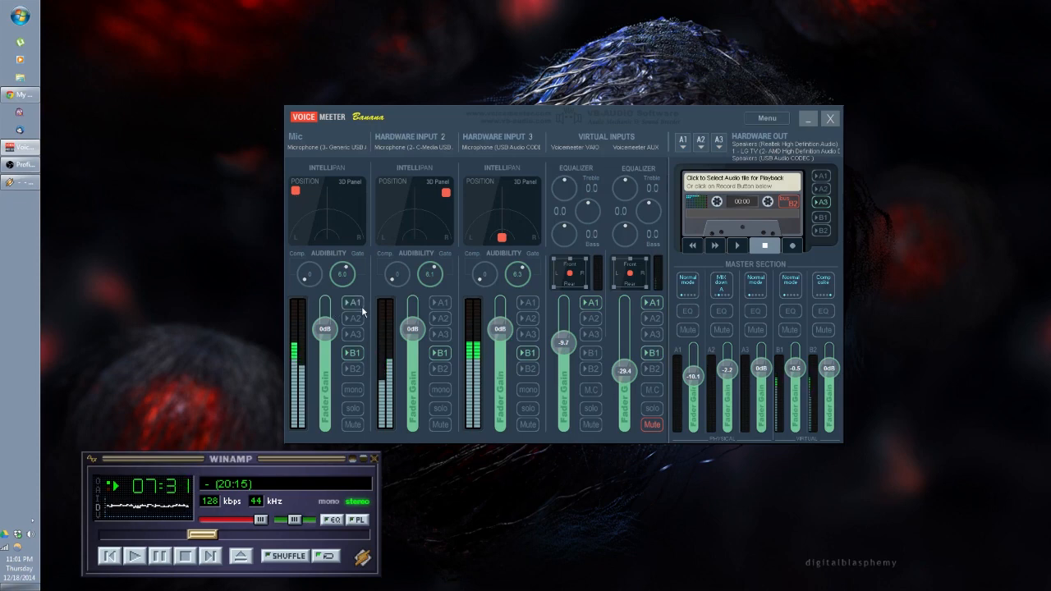
left_click(434, 304)
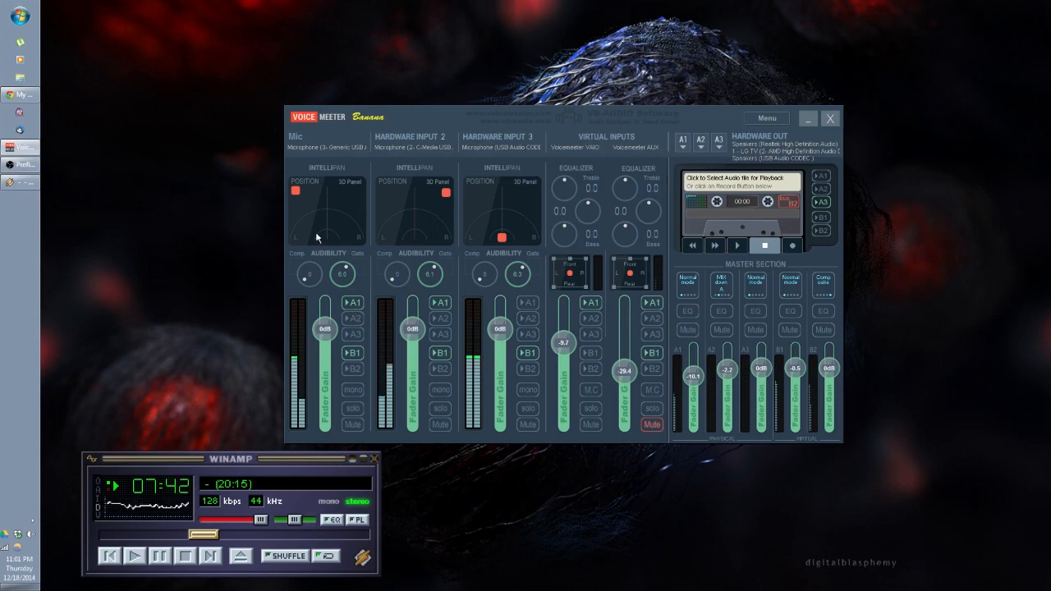
Move the Mic position to the lower left corner and Hardware Input 2 to the lower right corner of their 3D panels
left_click_drag(296, 191, 295, 238)
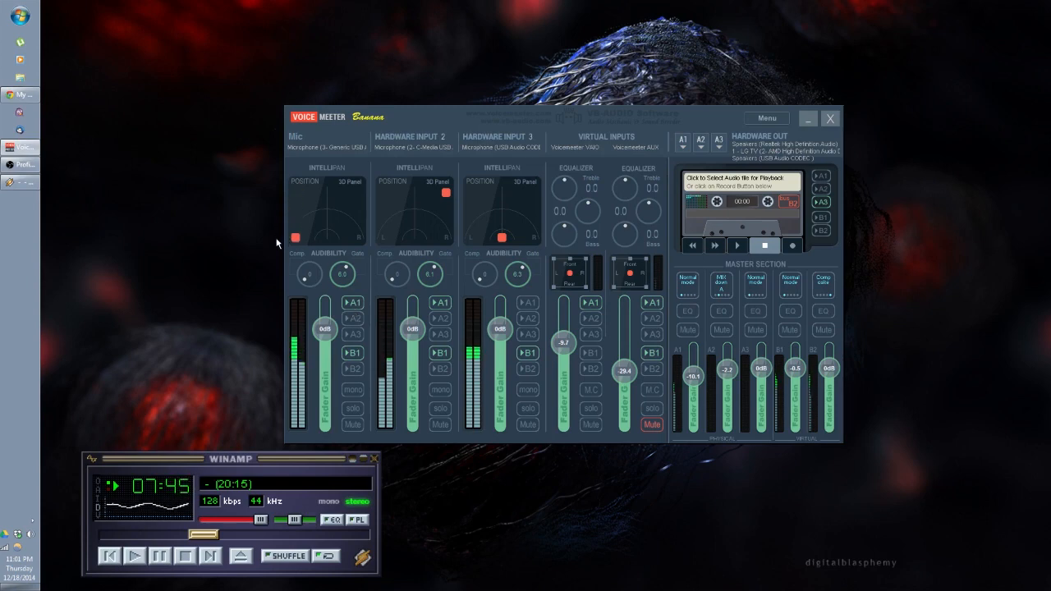
left_click_drag(450, 195, 448, 247)
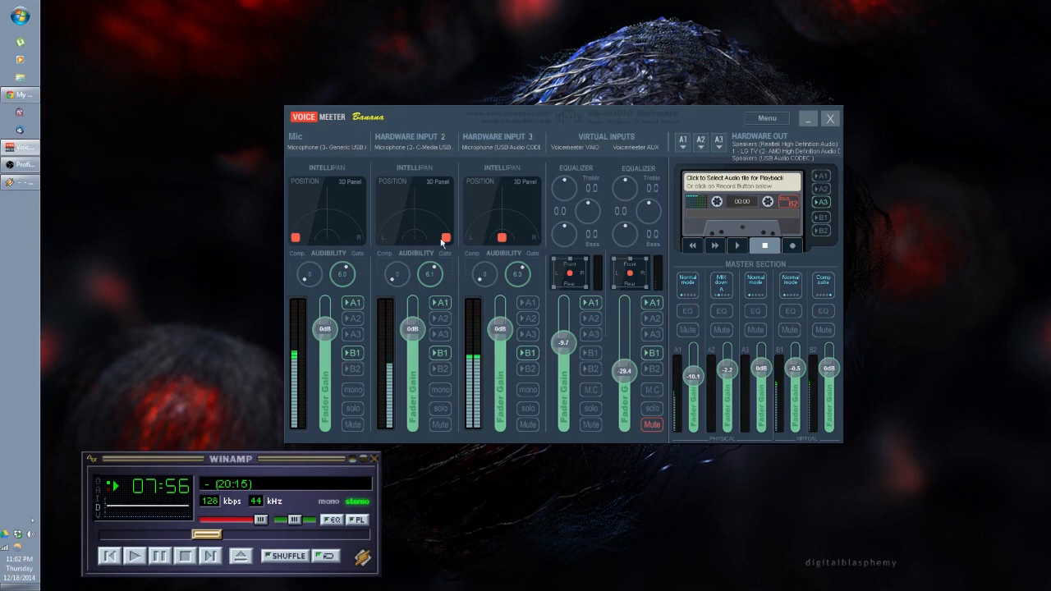
Toggle Hardware Input 3's A1 routing and mute on and off again, and mute Mic and Hardware Input 2
left_click(529, 309)
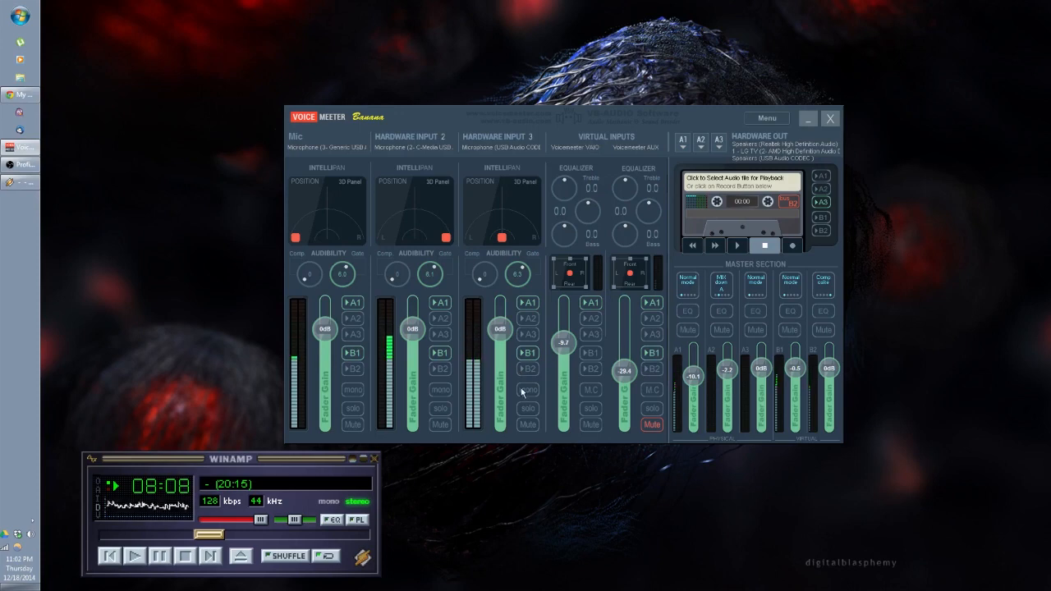
left_click(524, 425)
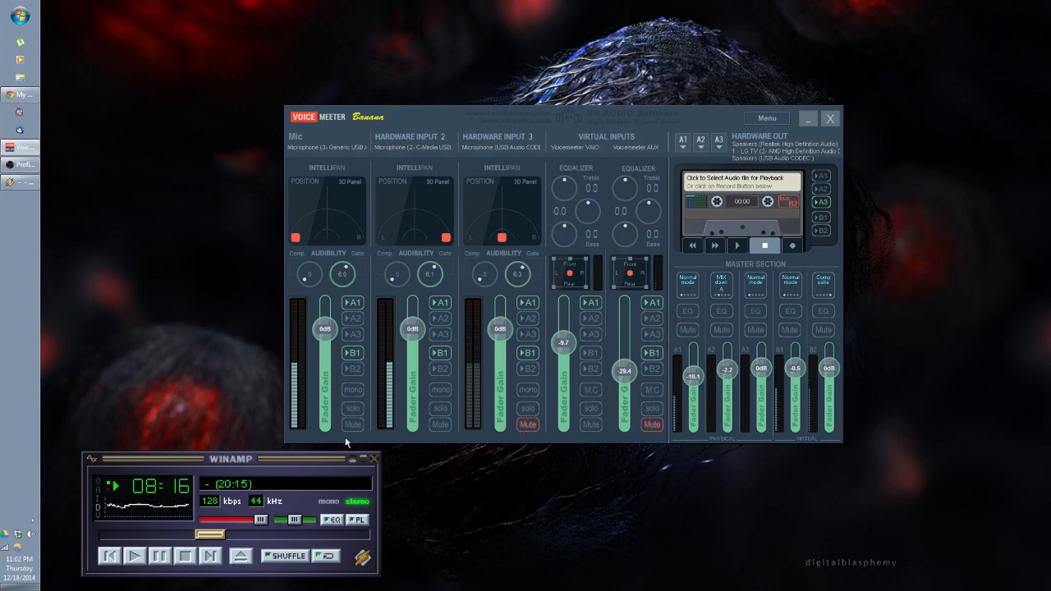
left_click(352, 424)
left_click(528, 425)
left_click(440, 424)
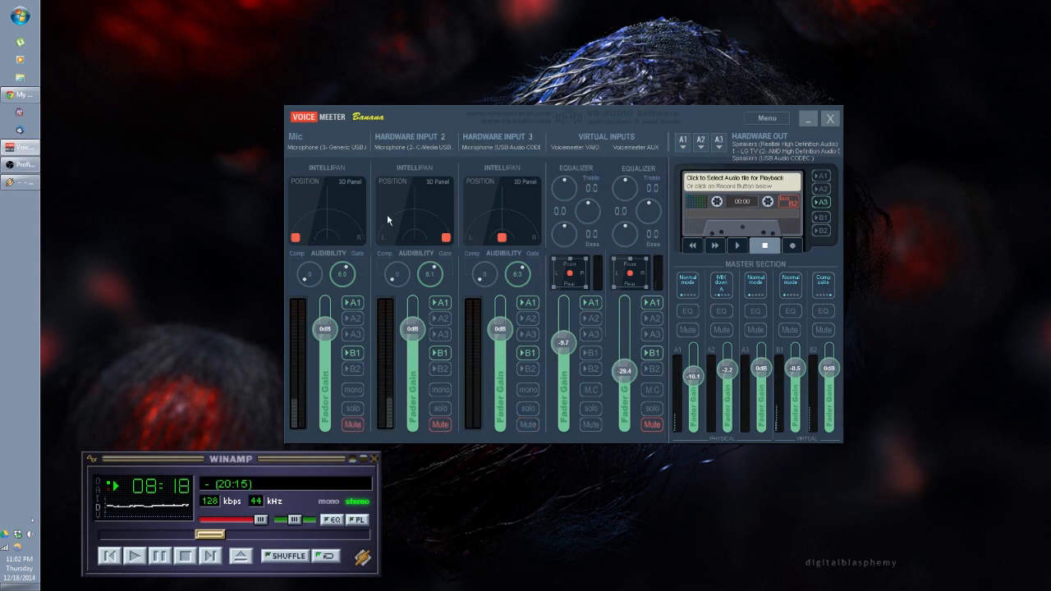
left_click(531, 302)
Recenter the IntelliPan positions of Mic and Hardware Input 2, leaving both on the 3D position panel
right_click(336, 210)
right_click(437, 217)
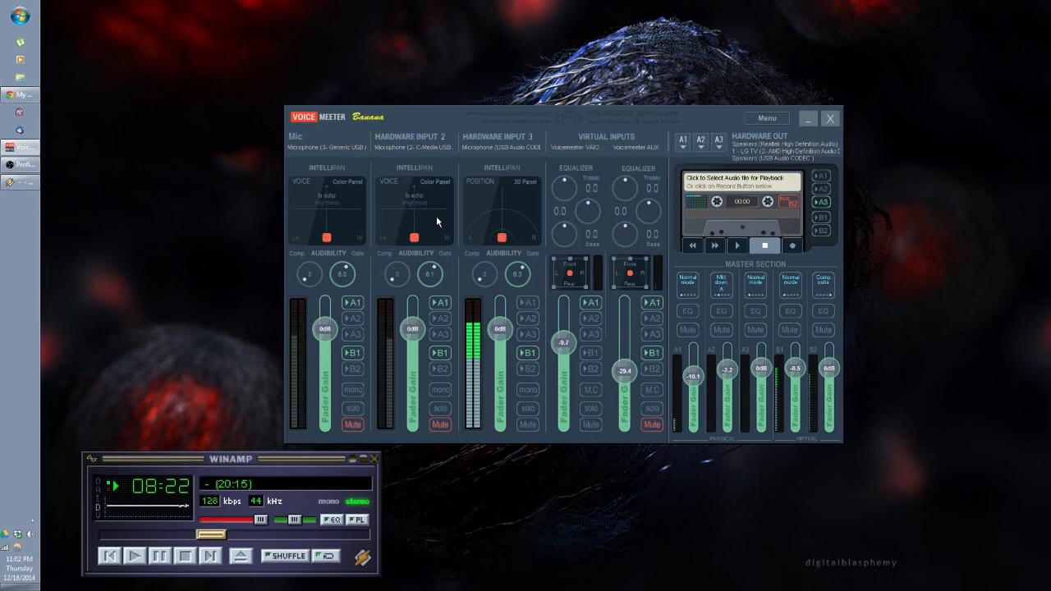
right_click(437, 216)
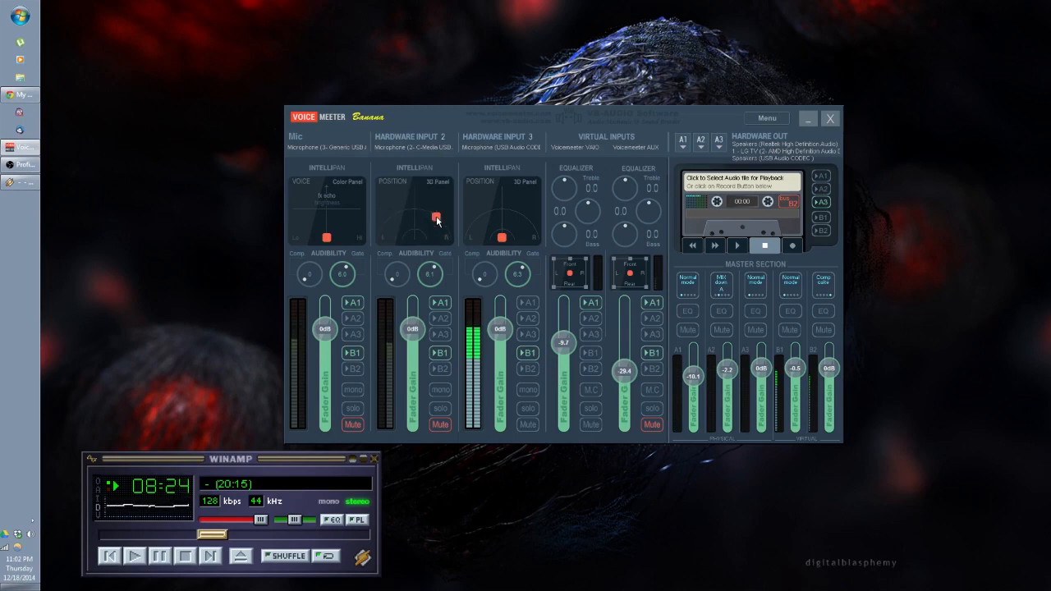
double_click(383, 209)
right_click(348, 195)
double_click(348, 194)
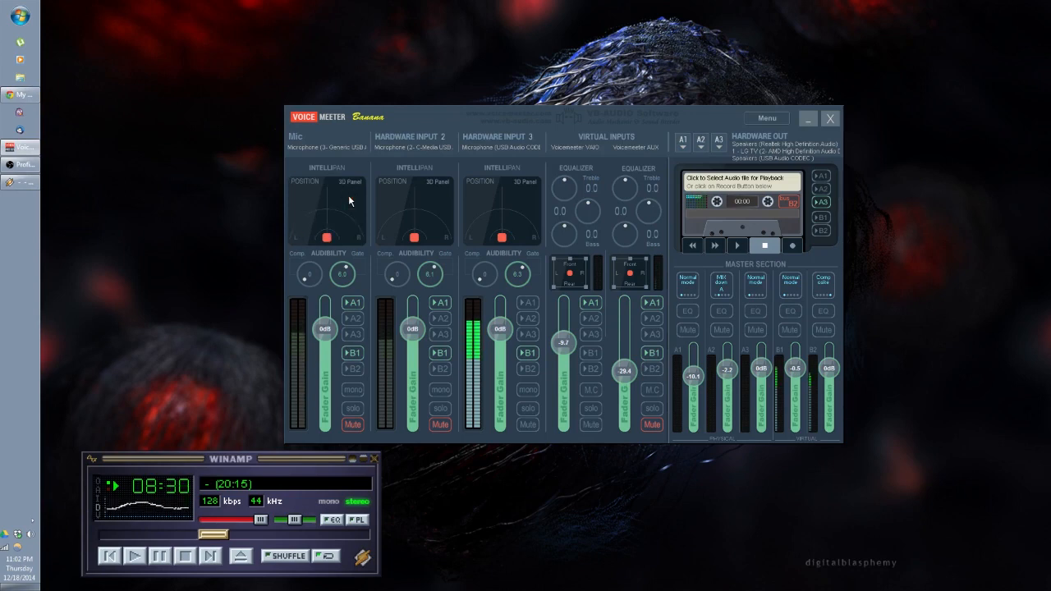
Check the volume hook options, and vary the output A1 gain through the hooked system volume, ending at -7.1 dB
left_click(756, 121)
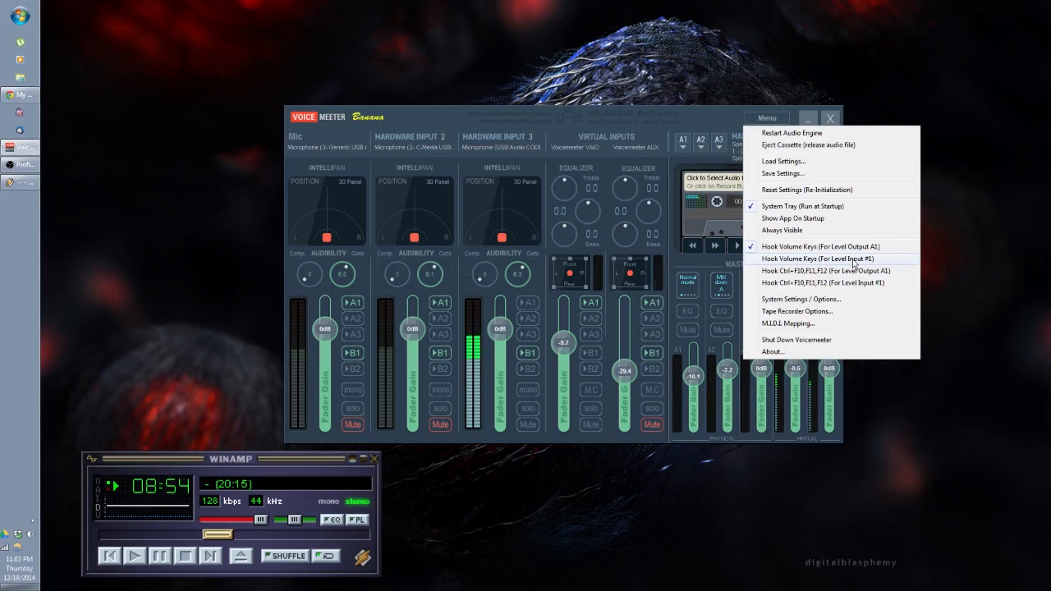
left_click_drag(705, 115, 588, 69)
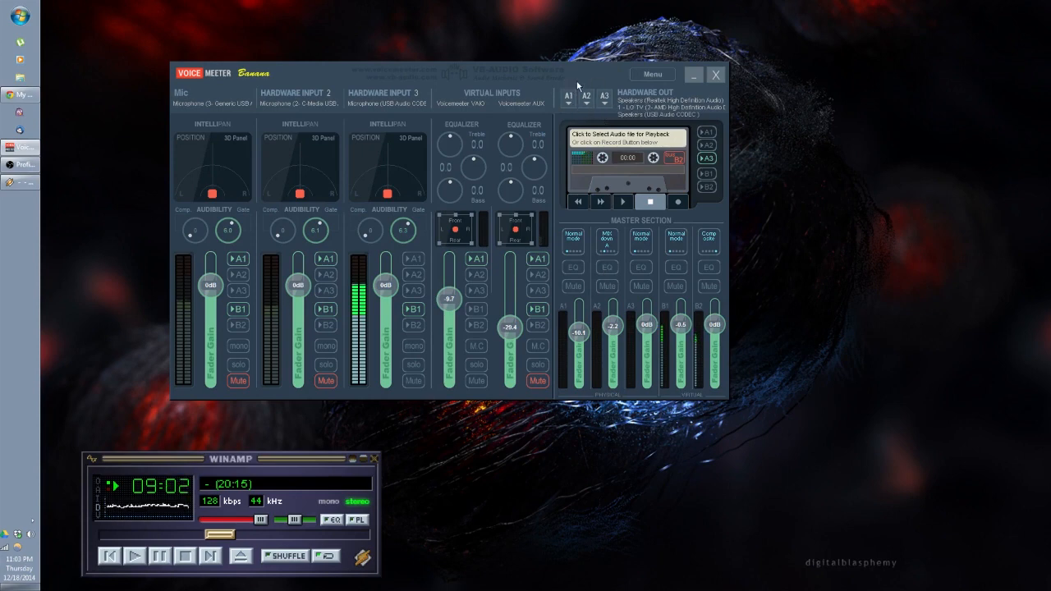
key("XF86AudioLowerVolume")
key("XF86AudioRaiseVolume")
key("XF86AudioRaiseVolume")
key("XF86AudioRaiseVolume")
key("XF86AudioRaiseVolume")
key("XF86AudioRaiseVolume")
key("XF86AudioLowerVolume")
key("XF86AudioLowerVolume")
key("XF86AudioLowerVolume")
key("XF86AudioLowerVolume")
key("XF86AudioLowerVolume")
key("XF86AudioRaiseVolume")
key("XF86AudioRaiseVolume")
key("XF86AudioRaiseVolume")
key("XF86AudioRaiseVolume")
key("XF86AudioRaiseVolume")
key("XF86AudioRaiseVolume")
key("XF86AudioRaiseVolume")
key("XF86AudioLowerVolume")
key("XF86AudioLowerVolume")
key("XF86AudioLowerVolume")
key("XF86AudioLowerVolume")
key("XF86AudioLowerVolume")
key("XF86AudioLowerVolume")
key("XF86AudioLowerVolume")
key("XF86AudioLowerVolume")
key("XF86AudioRaiseVolume")
key("XF86AudioRaiseVolume")
key("XF86AudioRaiseVolume")
key("XF86AudioRaiseVolume")
key("XF86AudioRaiseVolume")
key("XF86AudioLowerVolume")
key("XF86AudioLowerVolume")
key("XF86AudioLowerVolume")
key("XF86AudioLowerVolume")
key("XF86AudioLowerVolume")
key("XF86AudioLowerVolume")
key("XF86AudioLowerVolume")
key("XF86AudioLowerVolume")
key("XF86AudioRaiseVolume")
key("XF86AudioRaiseVolume")
key("XF86AudioRaiseVolume")
key("XF86AudioRaiseVolume")
key("XF86AudioRaiseVolume")
key("XF86AudioRaiseVolume")
key("XF86AudioRaiseVolume")
key("XF86AudioRaiseVolume")
key("XF86AudioLowerVolume")
key("XF86AudioLowerVolume")
key("XF86AudioLowerVolume")
key("XF86AudioLowerVolume")
key("XF86AudioLowerVolume")
key("XF86AudioRaiseVolume")
key("XF86AudioRaiseVolume")
key("XF86AudioRaiseVolume")
key("XF86AudioRaiseVolume")
key("XF86AudioRaiseVolume")
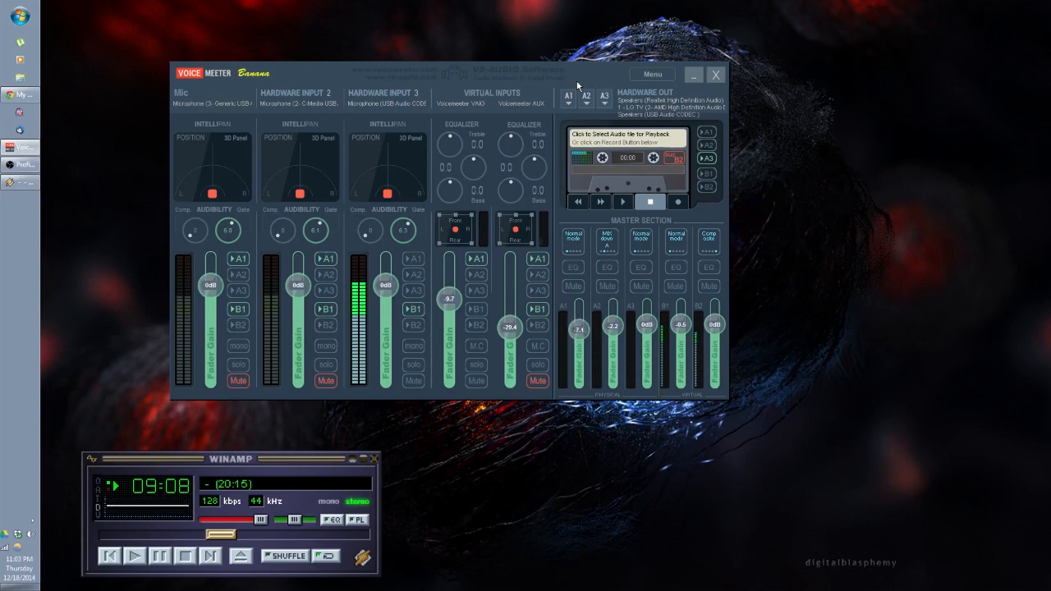
Move the mixer window to the top of the desktop and open the M.I.D.I. mapping
left_click_drag(577, 86, 456, 22)
left_click(531, 11)
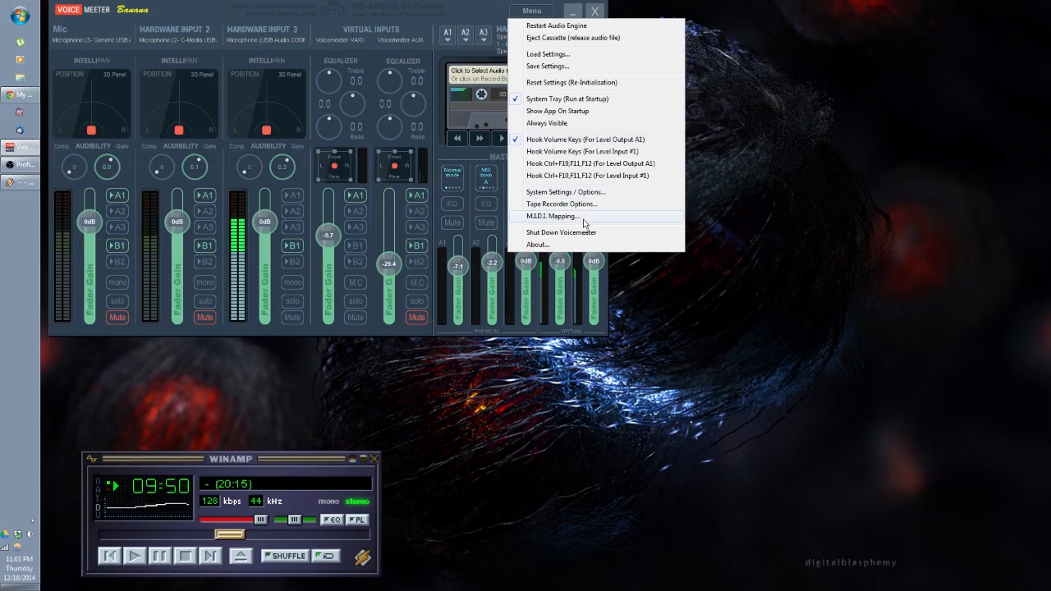
left_click(552, 216)
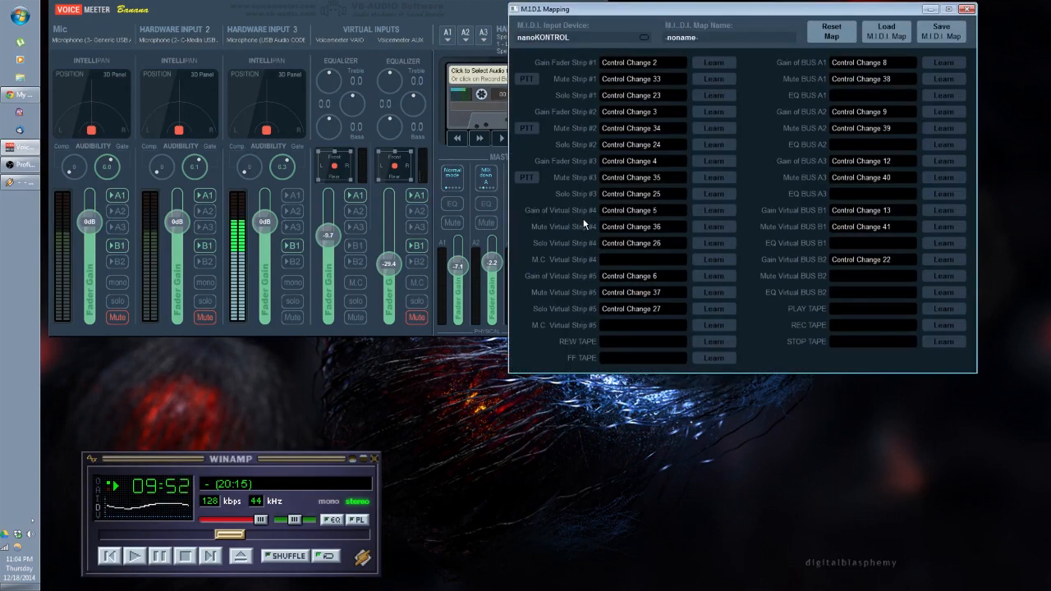
Set the M.I.D.I. input device to No Midi and back to nanoKONTROL, then close the mapping and place the mixer above Winamp
left_click(643, 36)
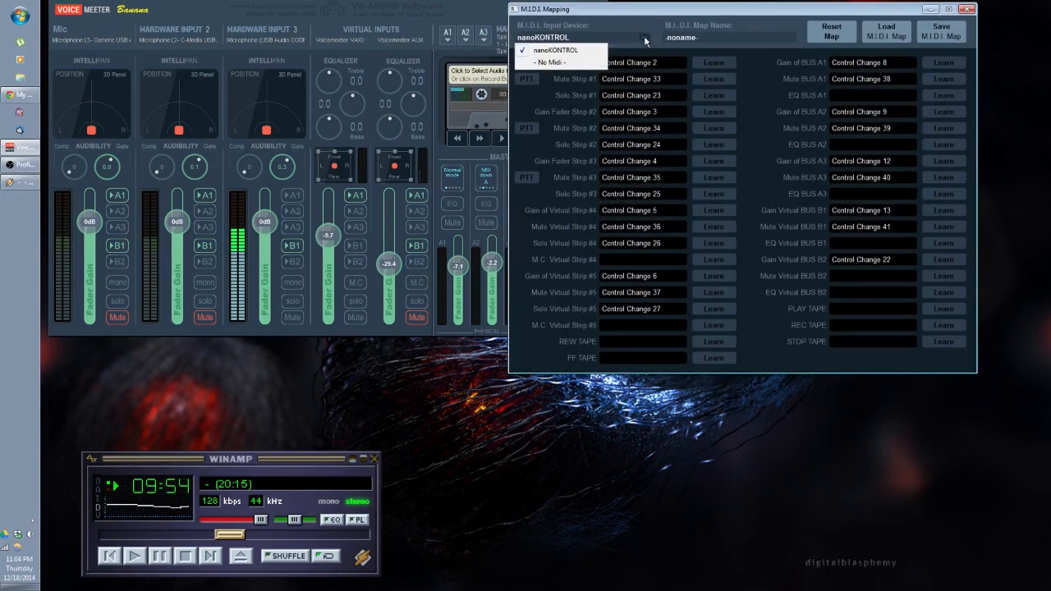
left_click(550, 64)
left_click(601, 40)
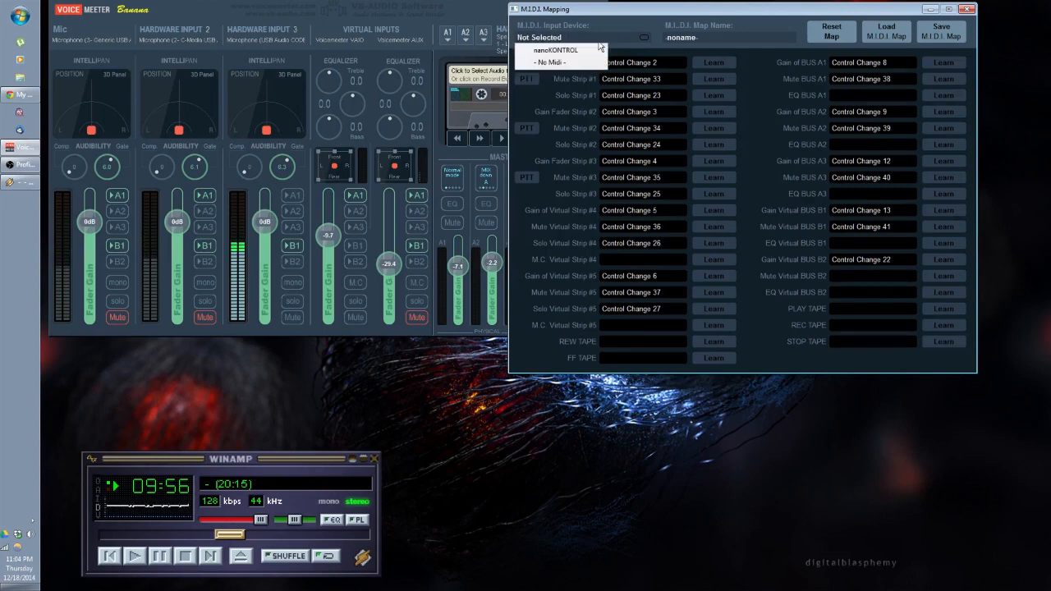
left_click(587, 51)
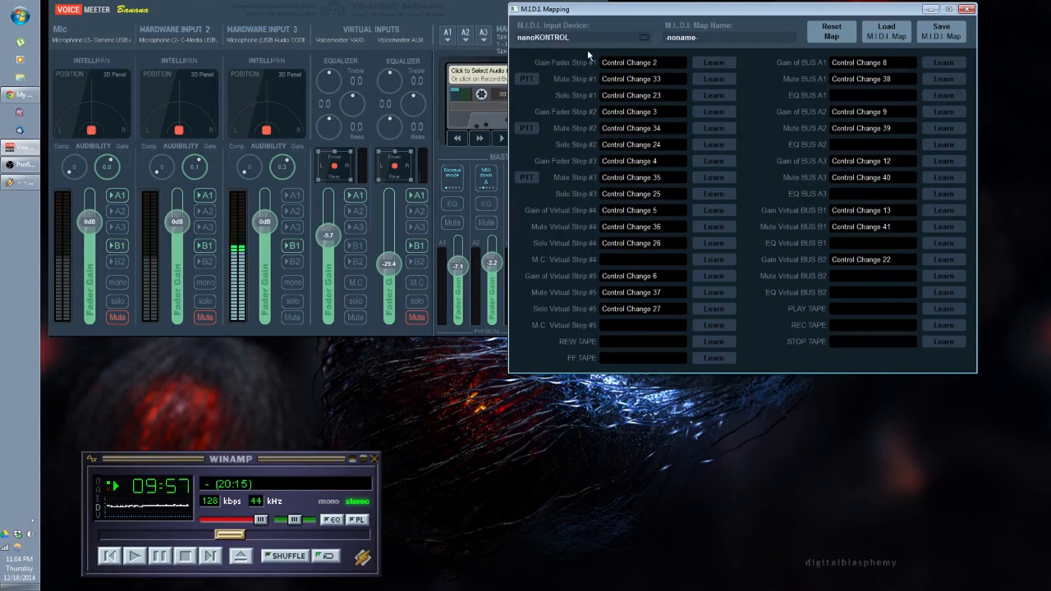
left_click(968, 8)
left_click_drag(465, 32, 501, 119)
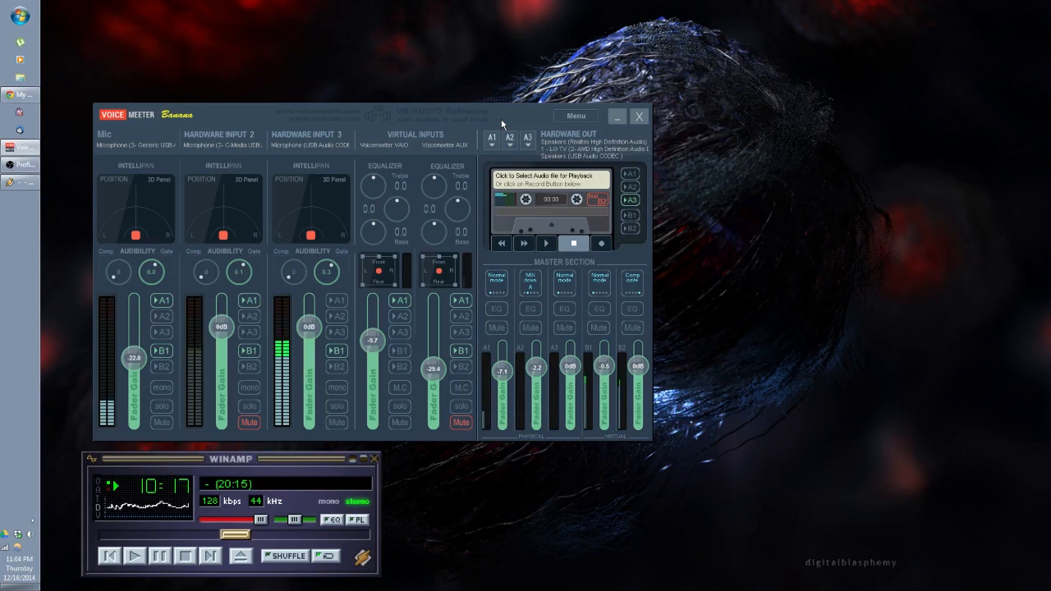
Solo the Mic input, release the solo and mute the Mic
key("F1")
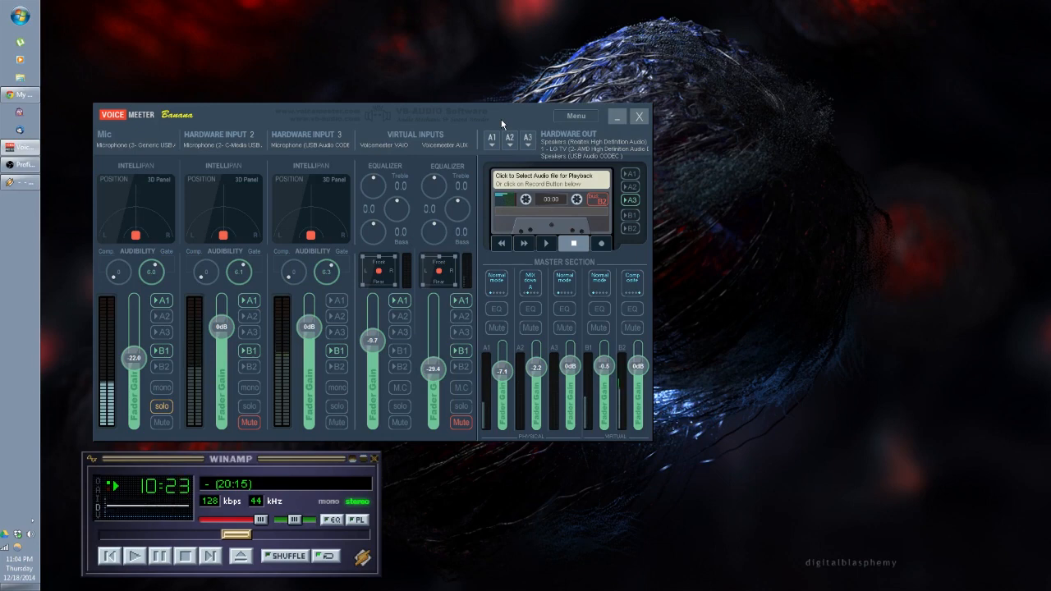
key("F1")
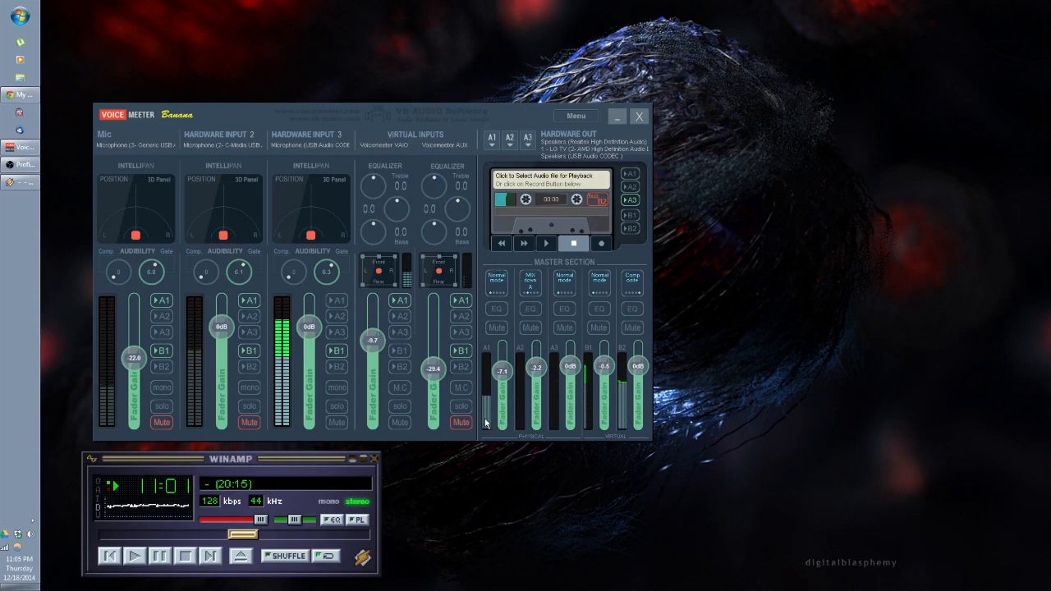
Cycle the output A1 bus mode through Mix down A, Mix down B, Stereo Repeat and Composite mode, back to Normal mode
left_click(494, 278)
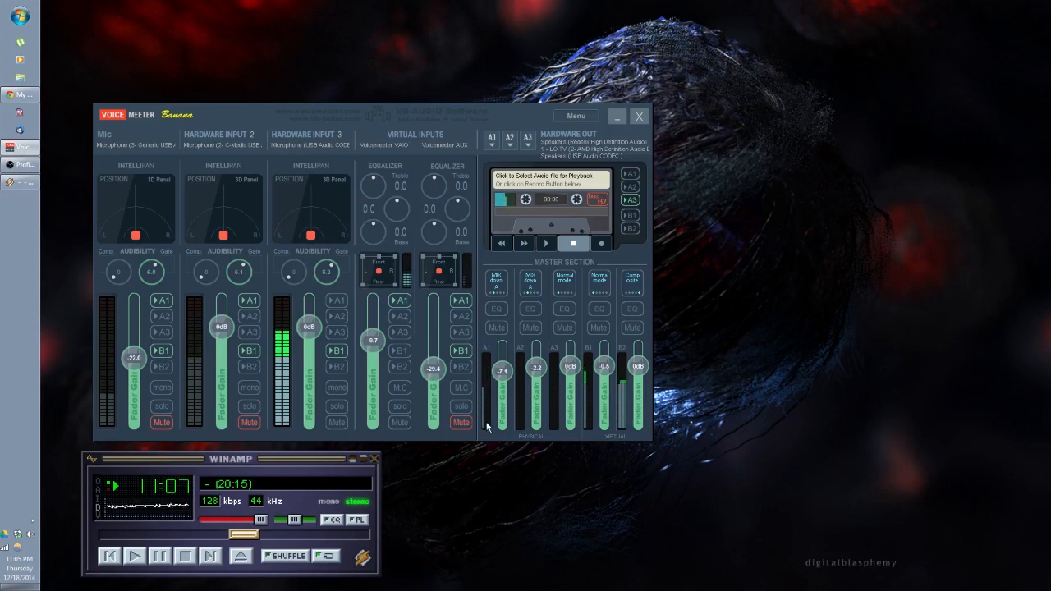
left_click(492, 287)
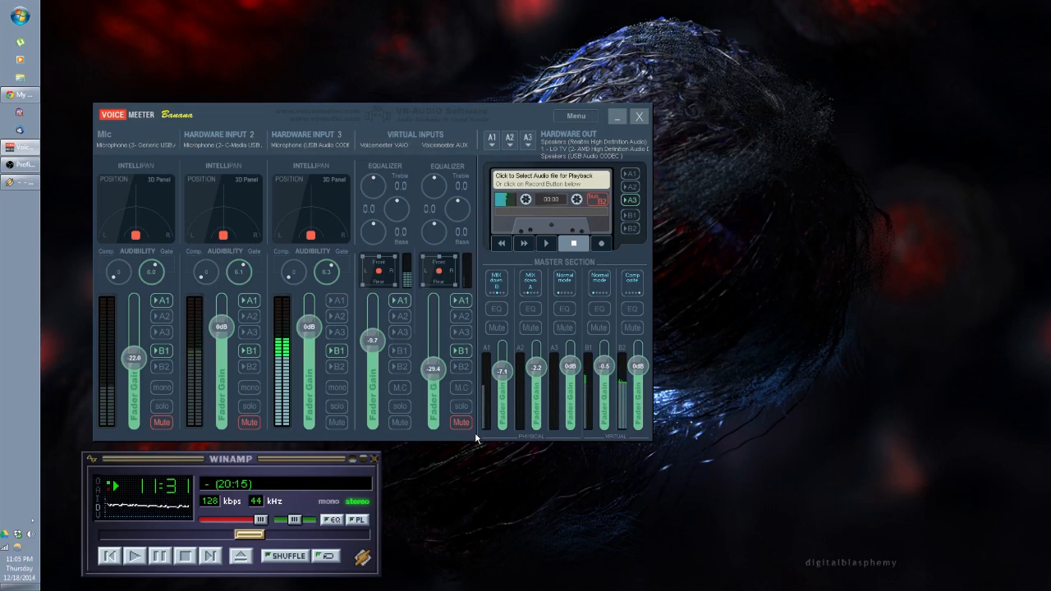
left_click(498, 281)
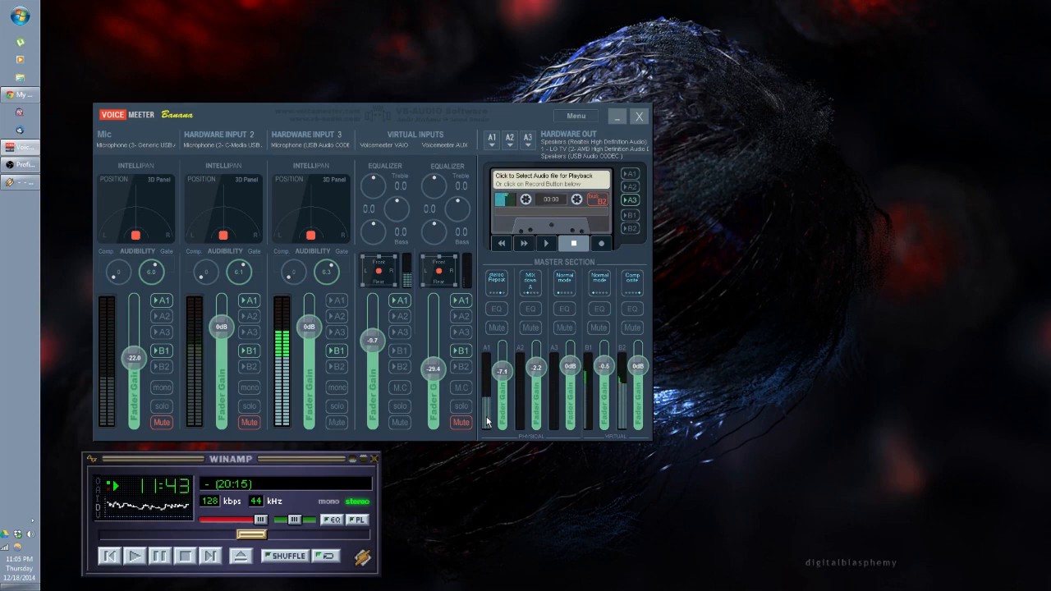
left_click(502, 286)
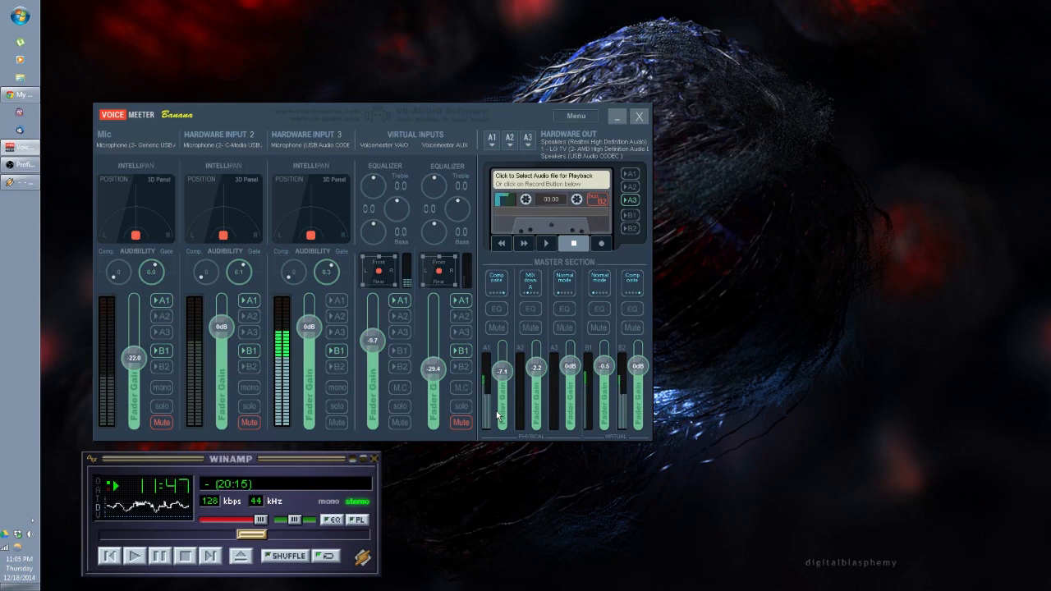
left_click(495, 281)
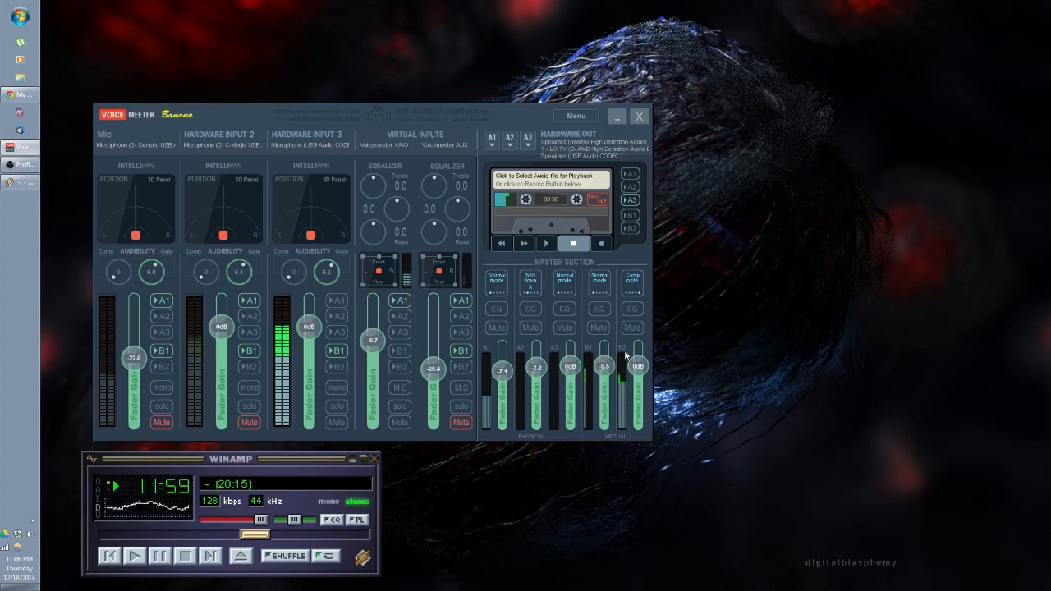
Check the tape recorder options, and inspect the source choices of the first Patch Composite channel in the system settings
right_click(575, 222)
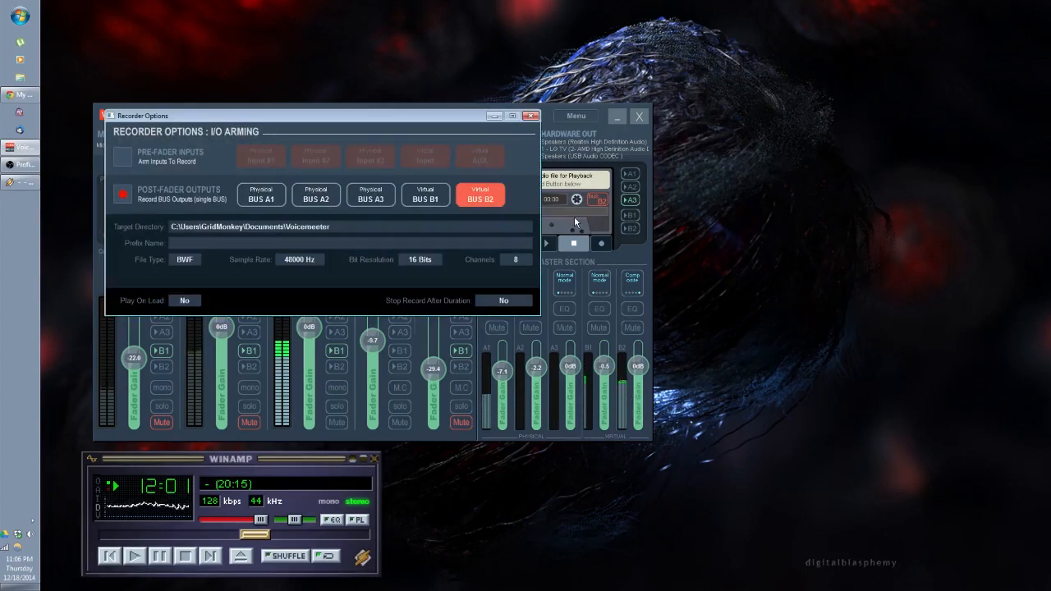
left_click(531, 115)
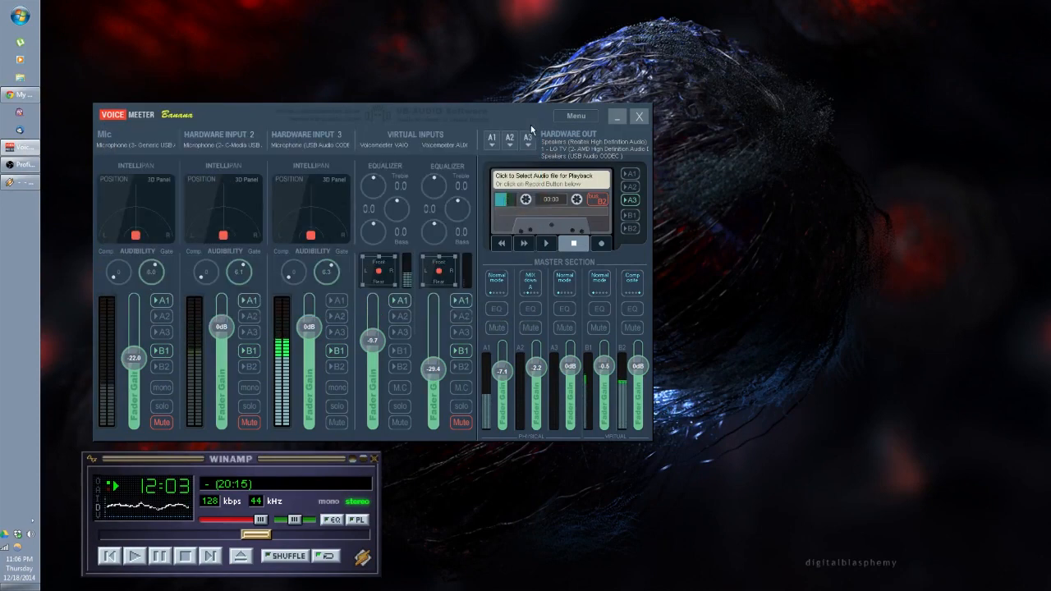
left_click(575, 119)
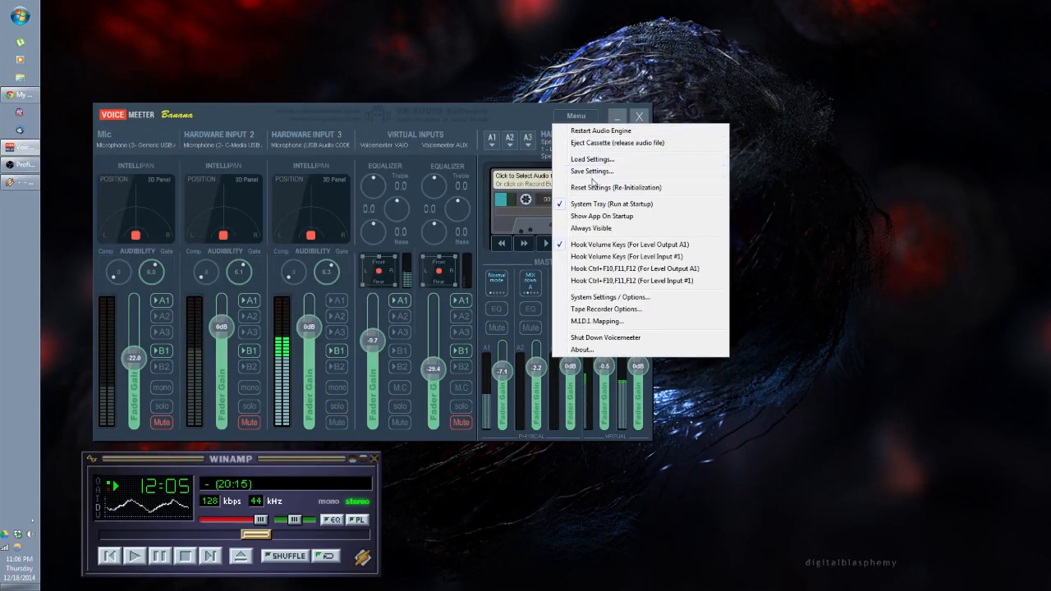
left_click(608, 297)
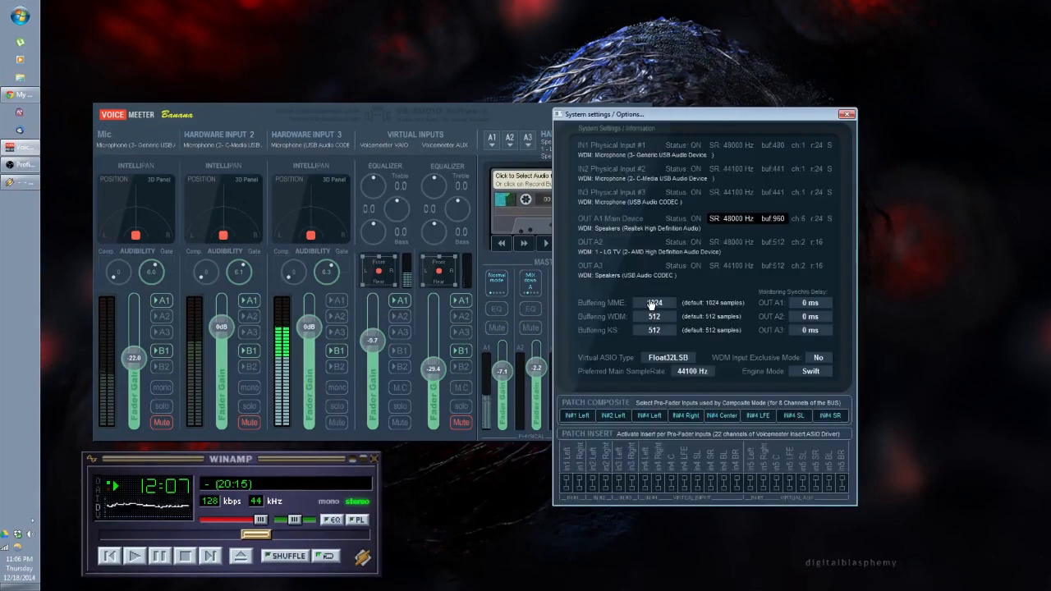
left_click_drag(655, 108, 398, 45)
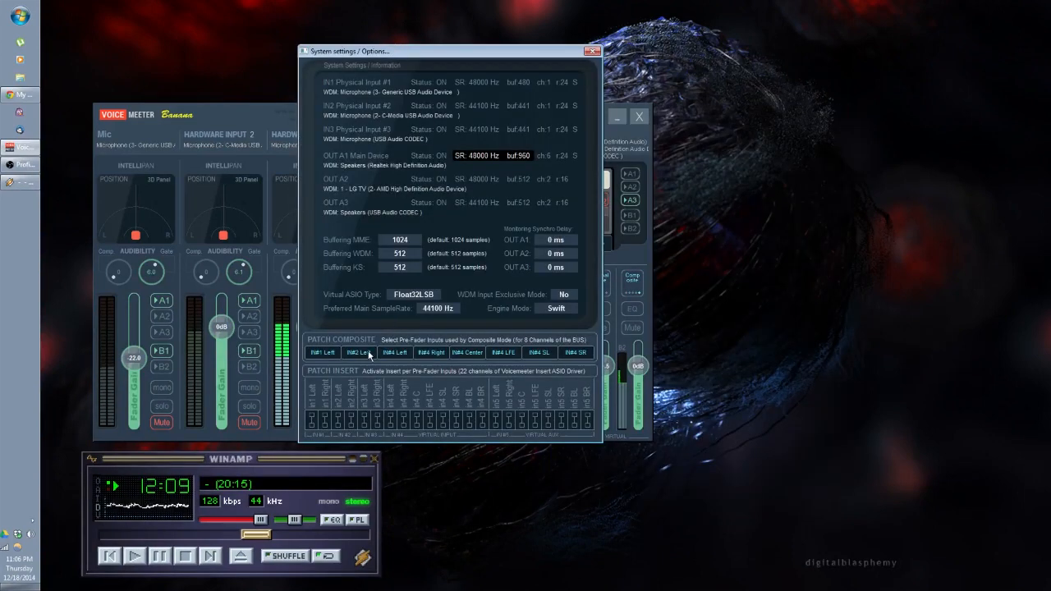
left_click(316, 353)
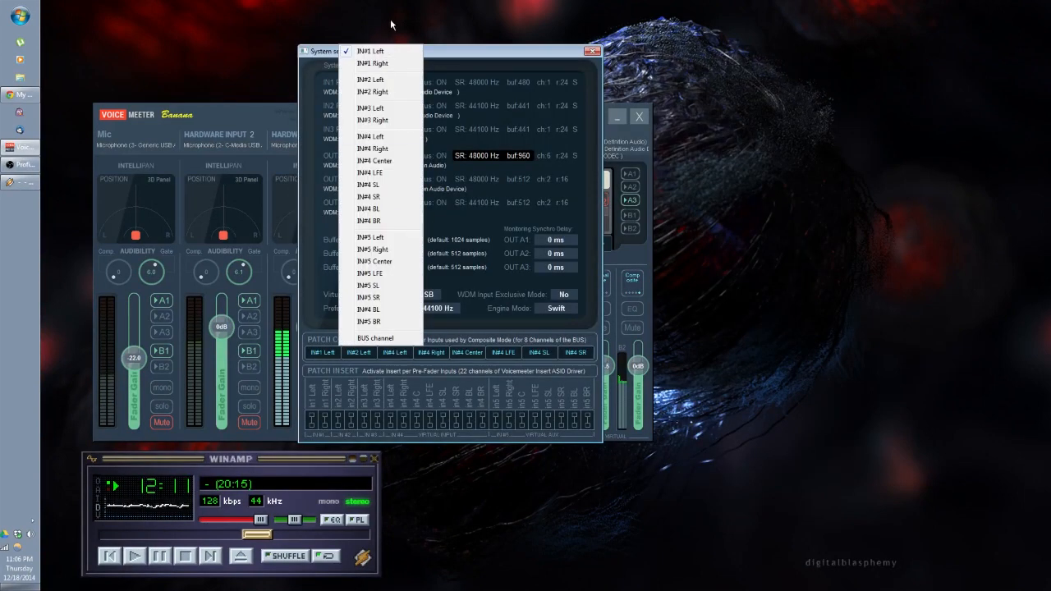
left_click(310, 341)
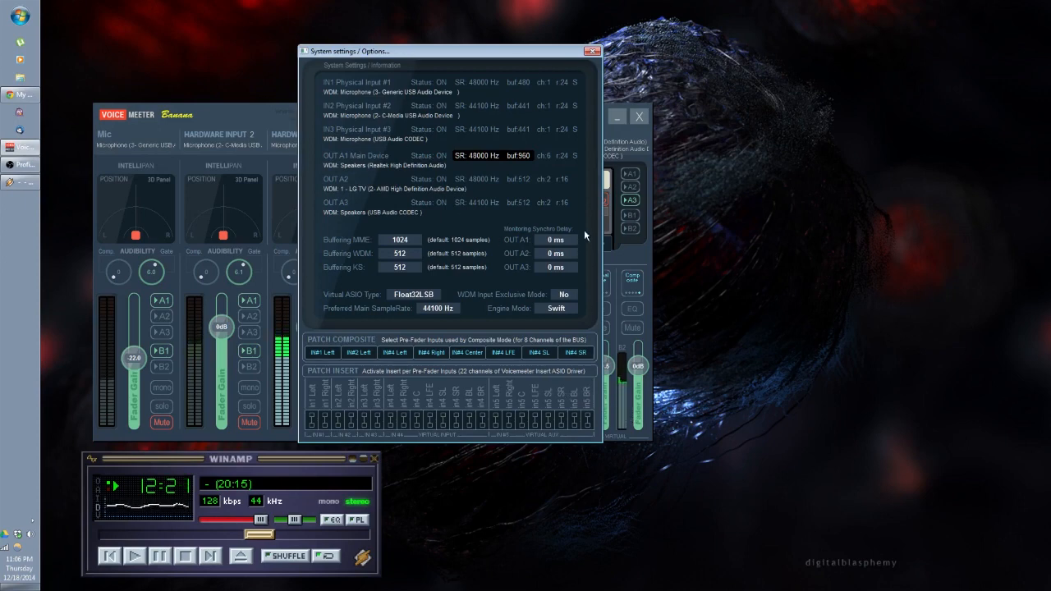
Place the system settings beside the mixer's input strips and examine the Patch Composite source choices for the first and seventh channels
left_click_drag(444, 51, 256, 81)
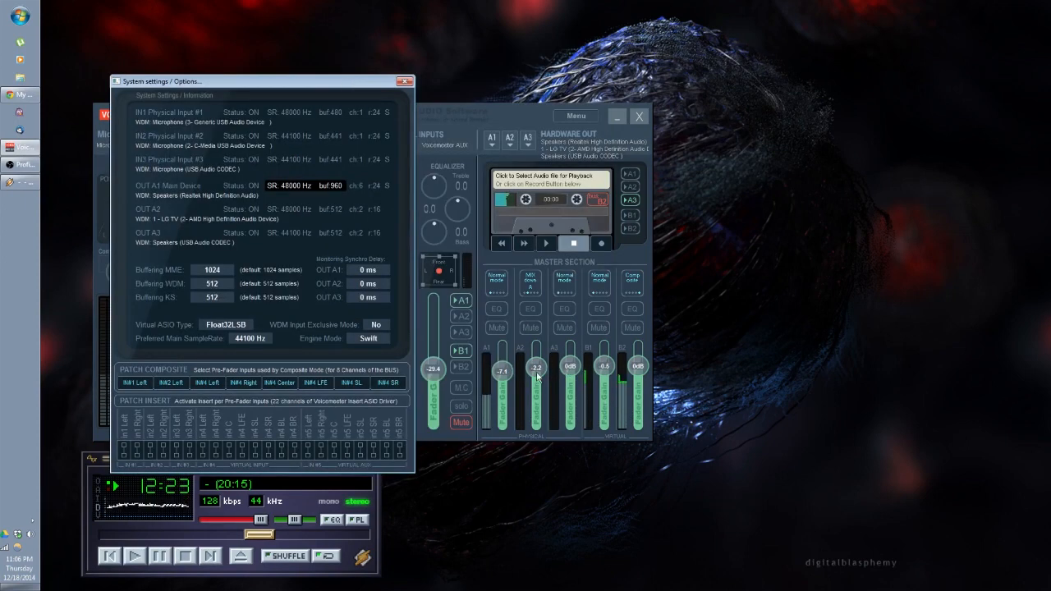
left_click_drag(335, 82, 691, 68)
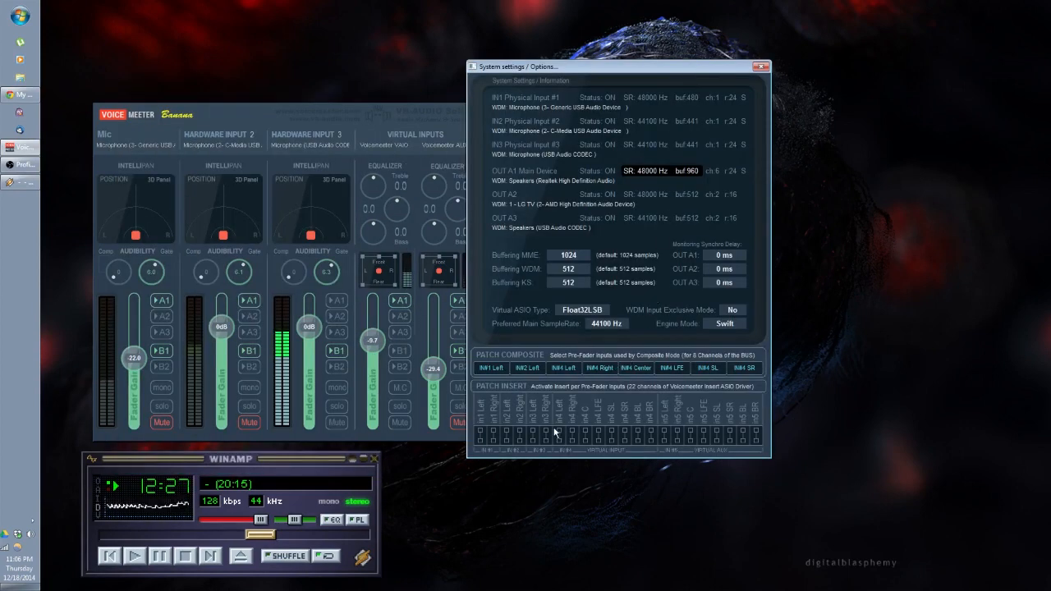
left_click(502, 367)
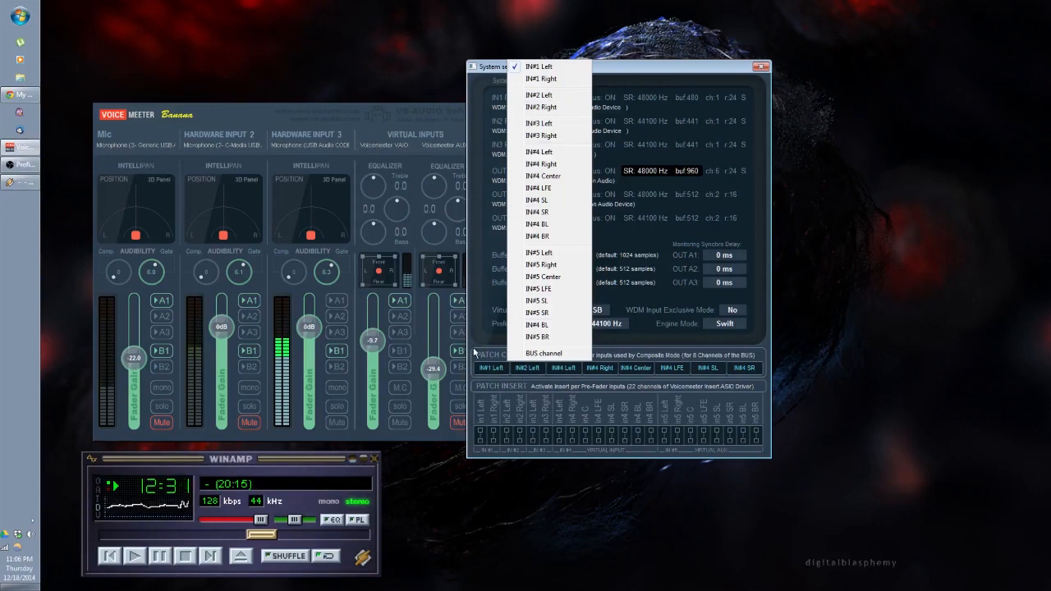
left_click(472, 337)
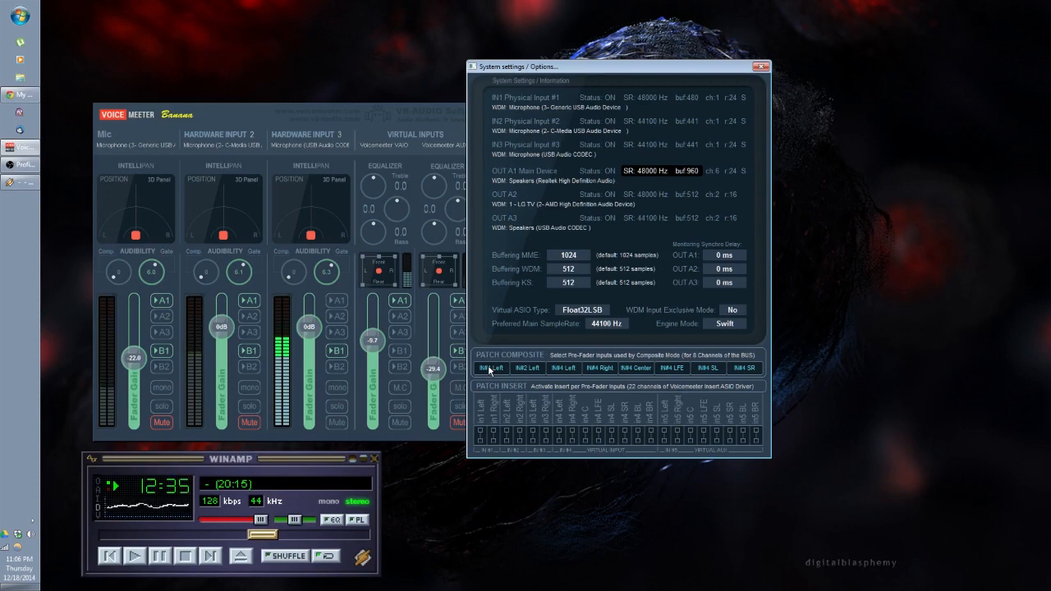
left_click(163, 384)
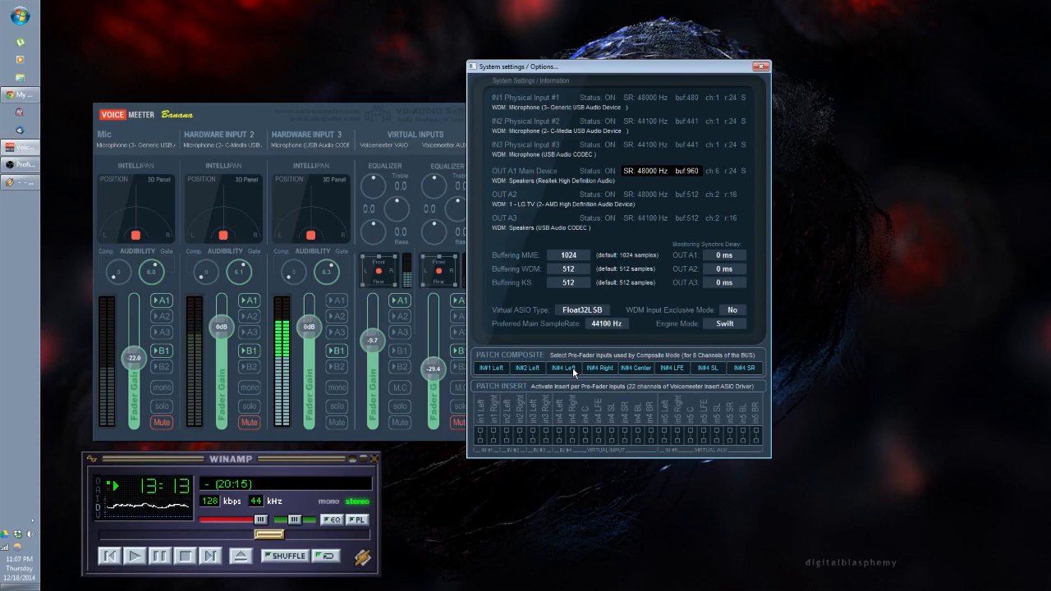
left_click(707, 367)
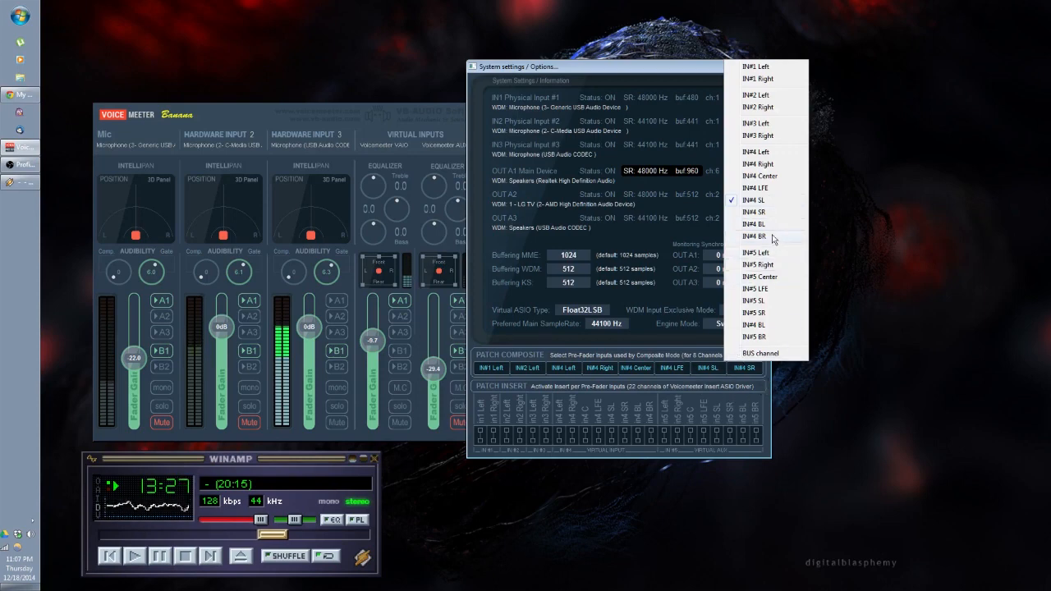
left_click(790, 386)
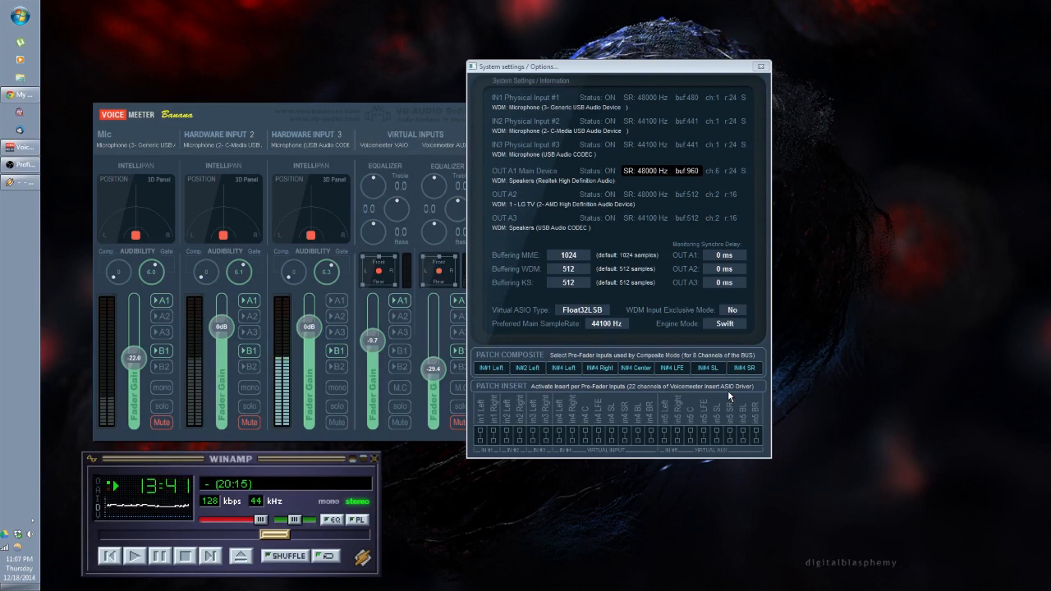
Enable the in1 Left patch insert and disable it again, and close the system settings
left_click(482, 439)
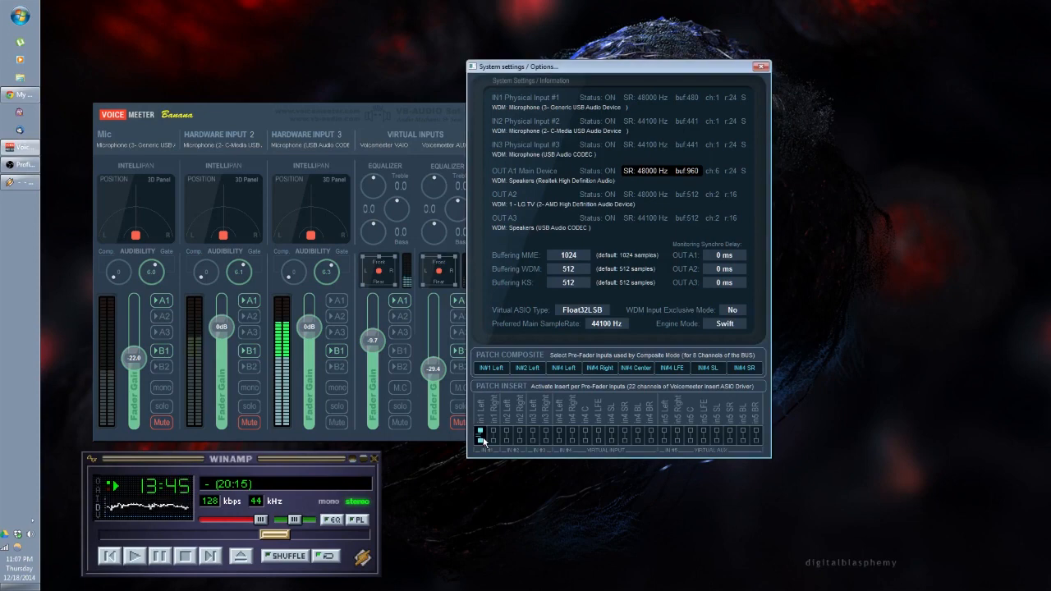
left_click(483, 440)
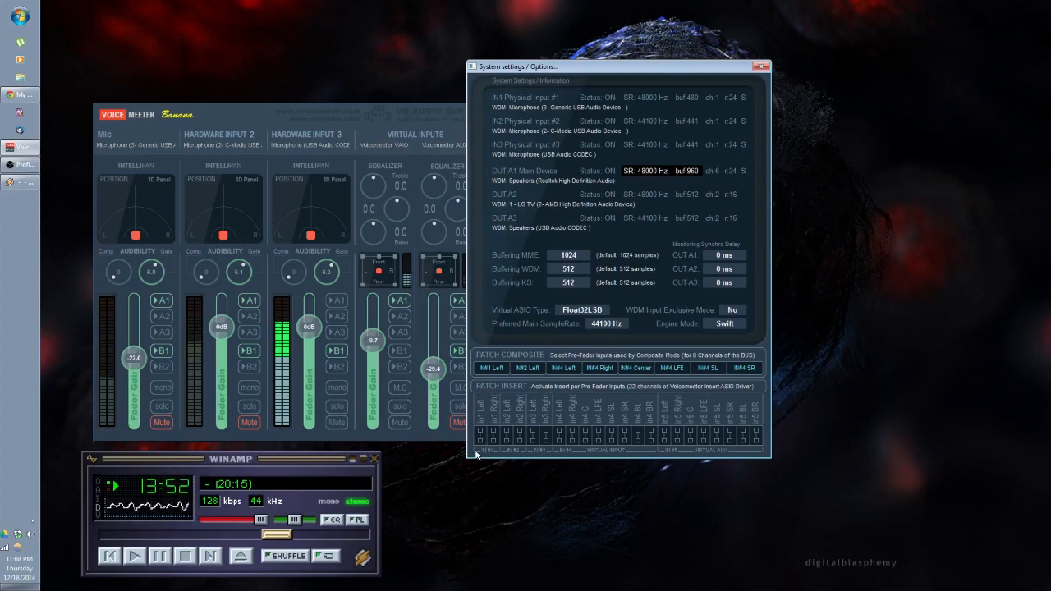
left_click(480, 439)
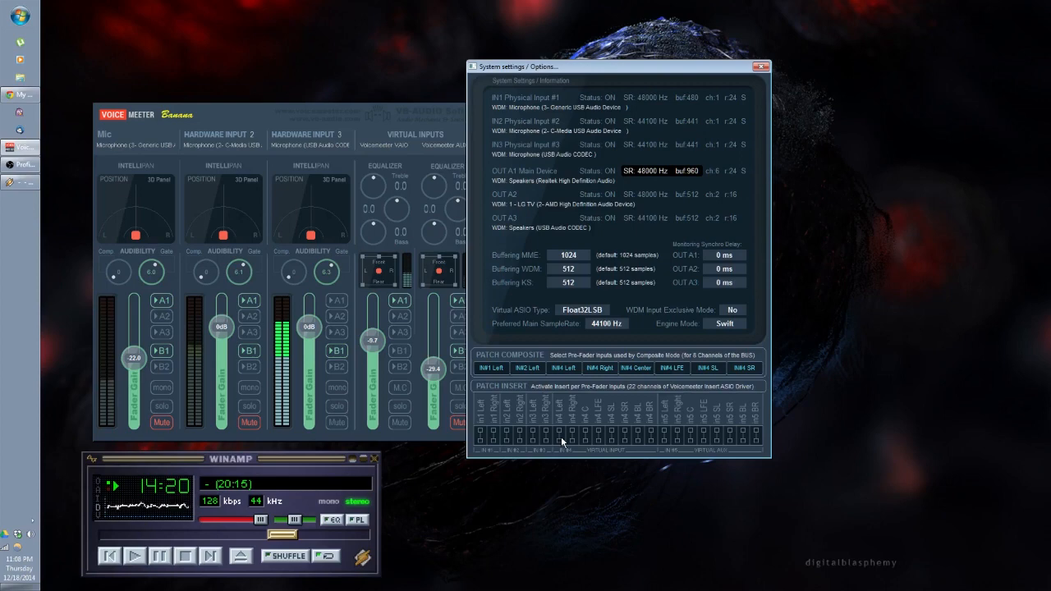
left_click(762, 67)
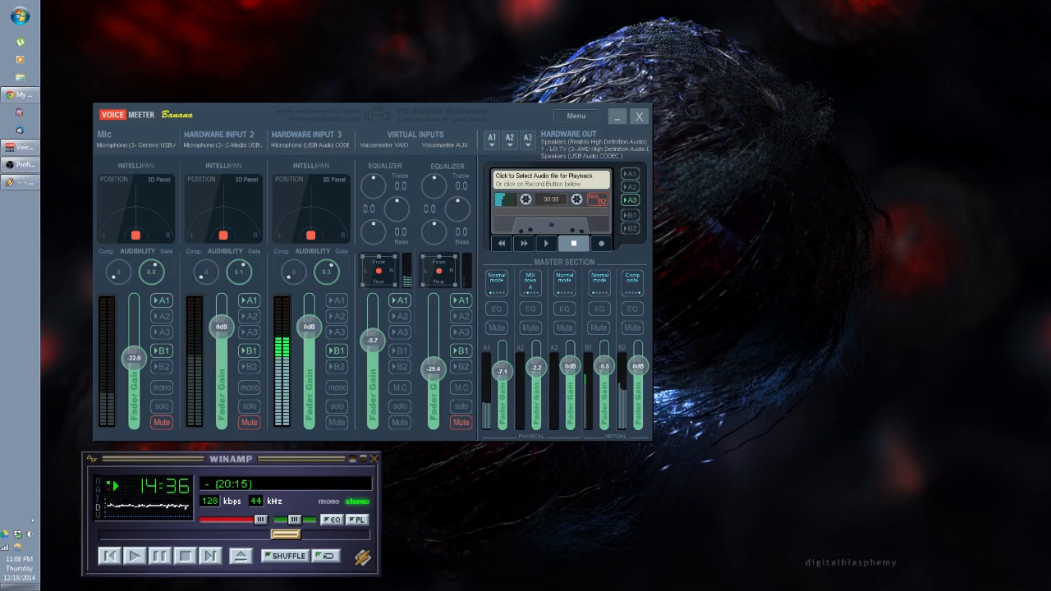
Unmute Voicemeeter AUX, try out and reset its equalizer, and leave its gain at -17.4 dB
left_click(460, 422)
left_click_drag(433, 370, 435, 326)
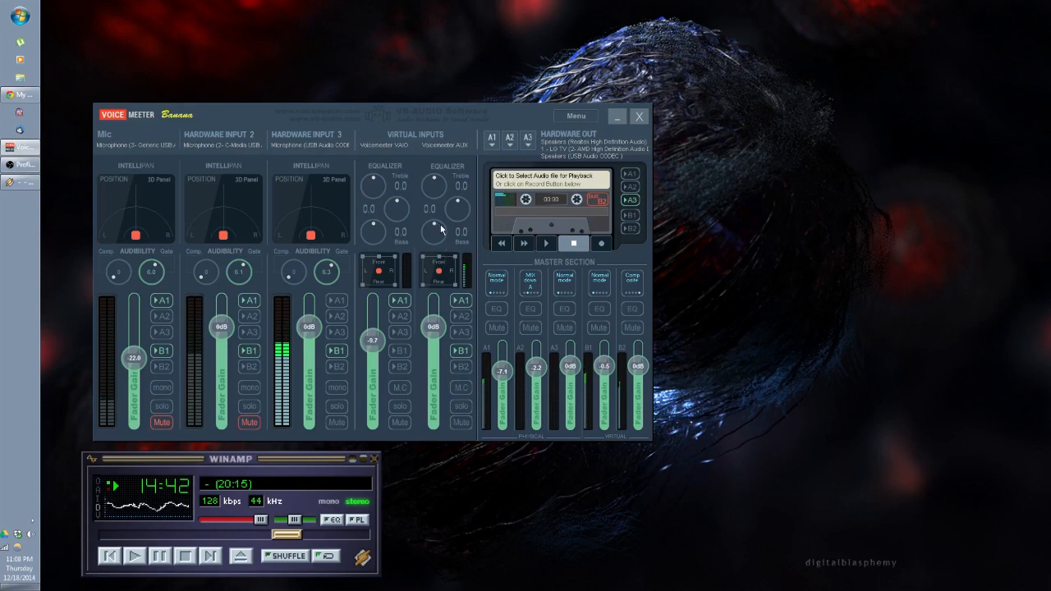
mouse_move(441, 230)
left_mouse_down()
mouse_move(421, 234)
mouse_move(416, 203)
mouse_move(428, 128)
mouse_move(429, 249)
mouse_move(432, 233)
mouse_move(458, 323)
mouse_move(468, 138)
mouse_move(459, 222)
left_mouse_up()
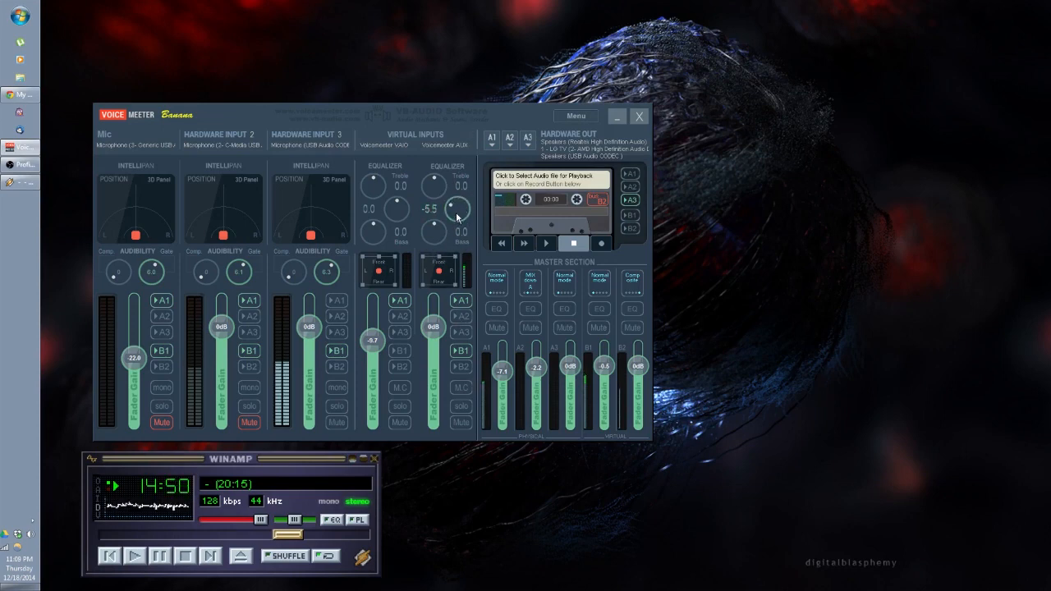
double_click(458, 218)
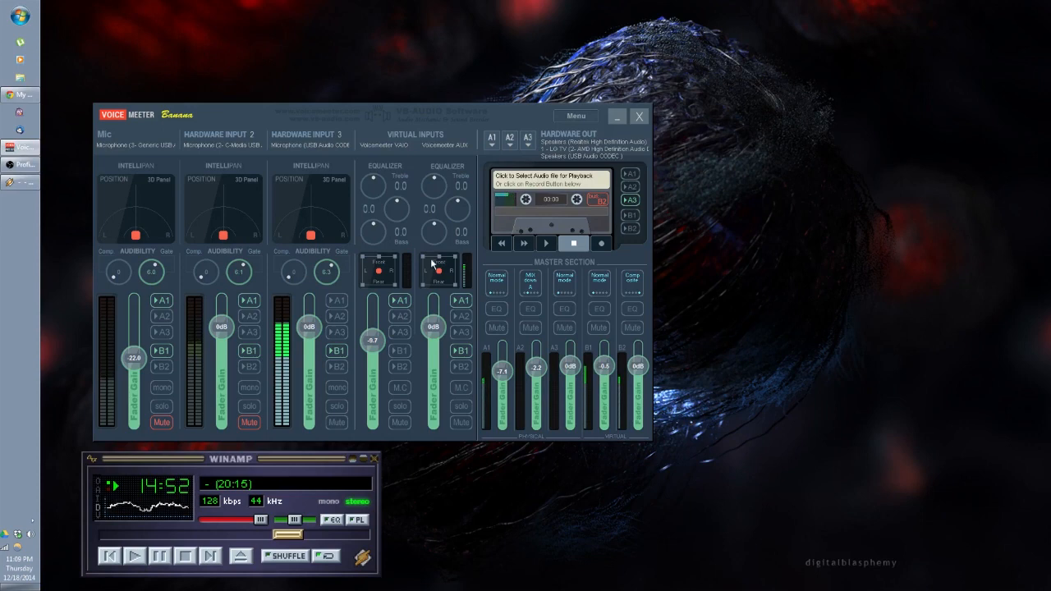
left_click_drag(441, 330, 431, 355)
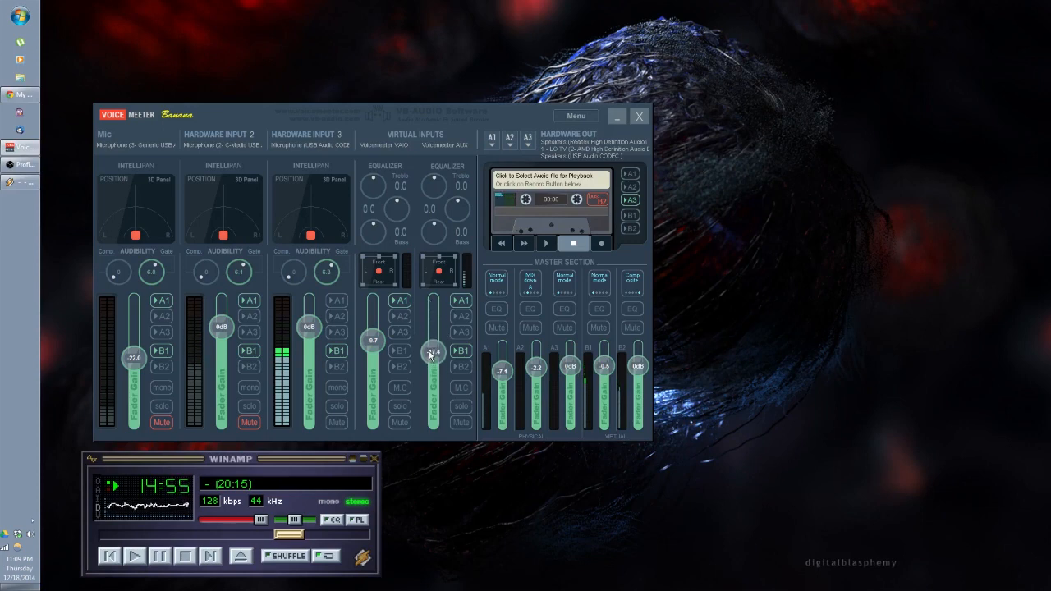
In the bus B1 equalizer, make the first band a low-cut filter at 25 Hz with -0.7 dB gain and the sixth band a high-cut filter
right_click(609, 310)
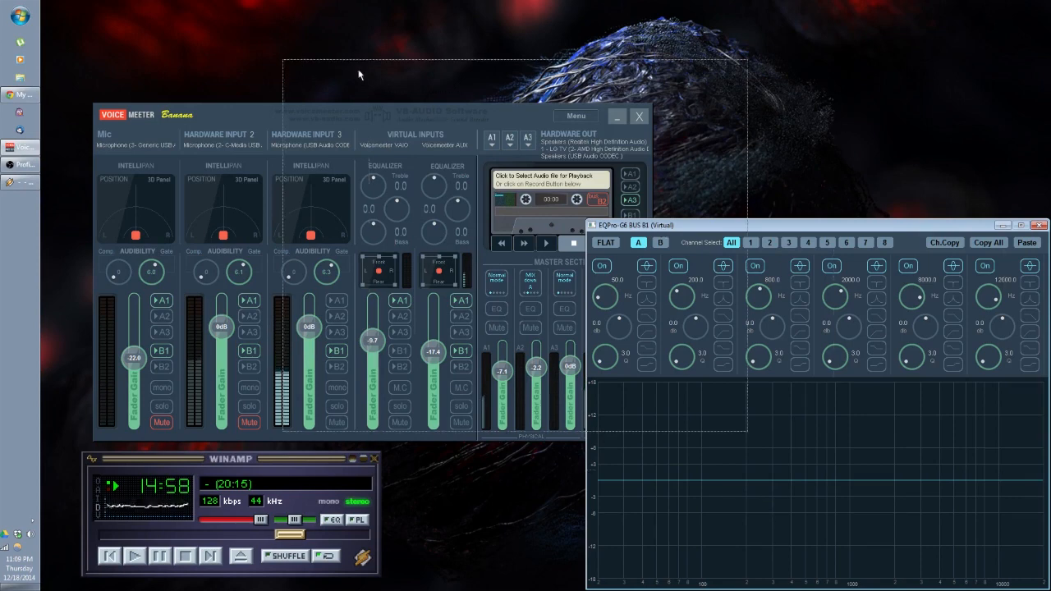
left_click_drag(359, 74, 359, 74)
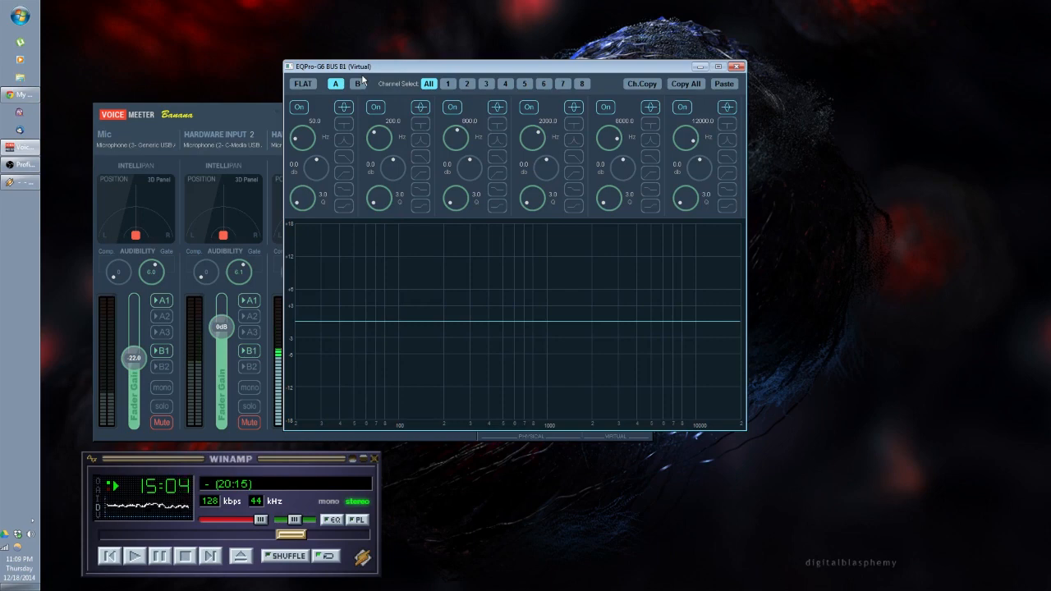
left_click(344, 173)
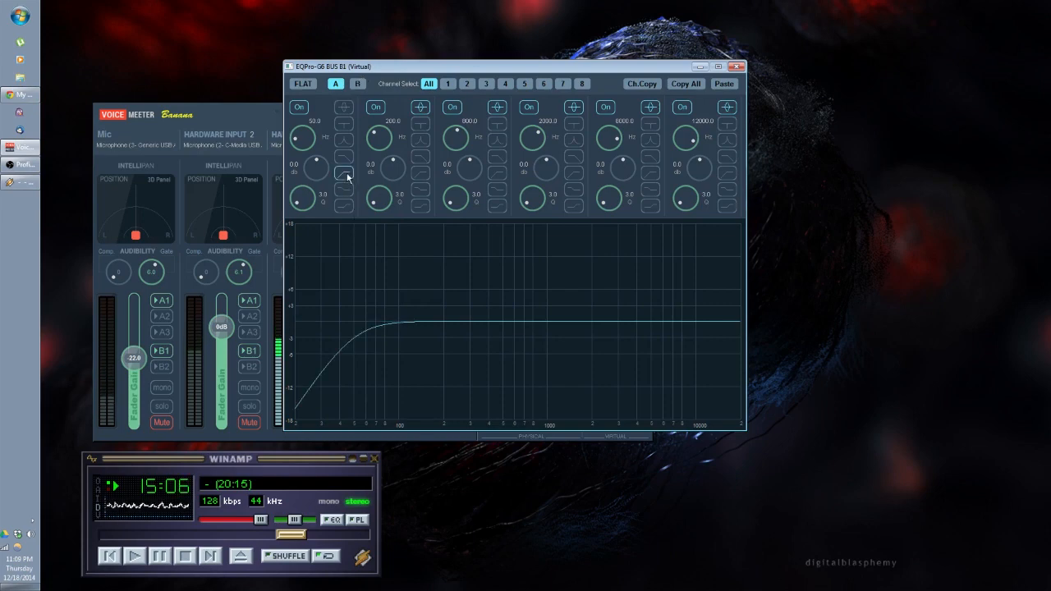
left_click_drag(316, 169, 299, 144)
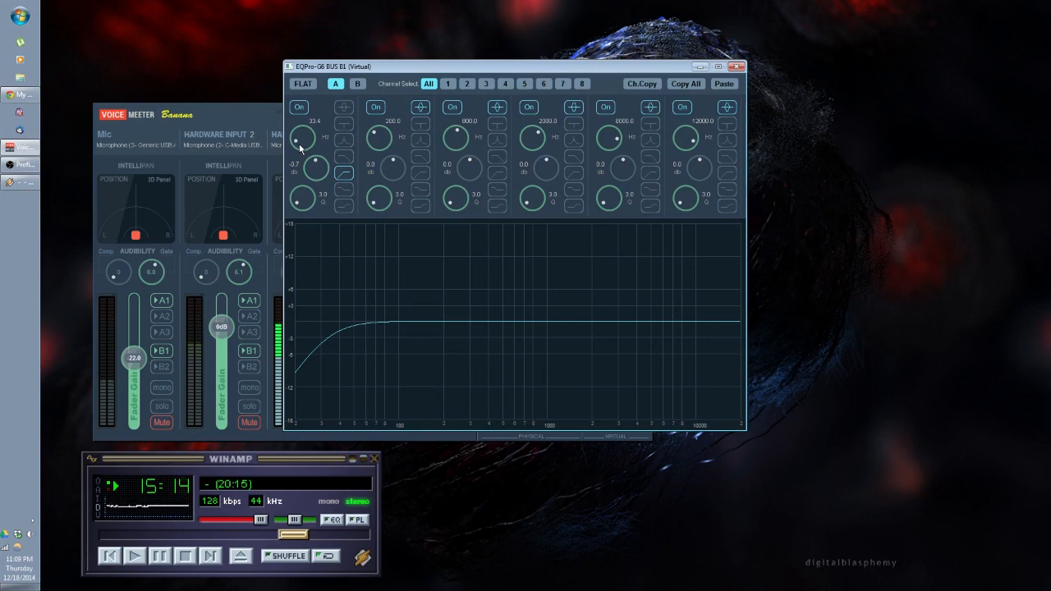
mouse_move(299, 143)
left_mouse_down()
mouse_move(307, 63)
mouse_move(297, 149)
left_mouse_up()
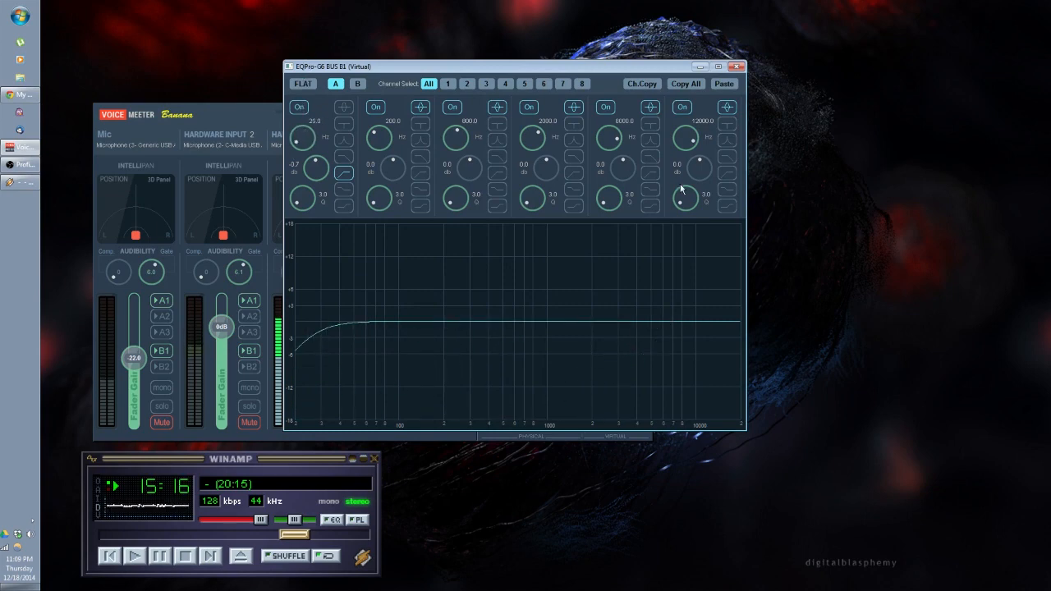
left_click(727, 156)
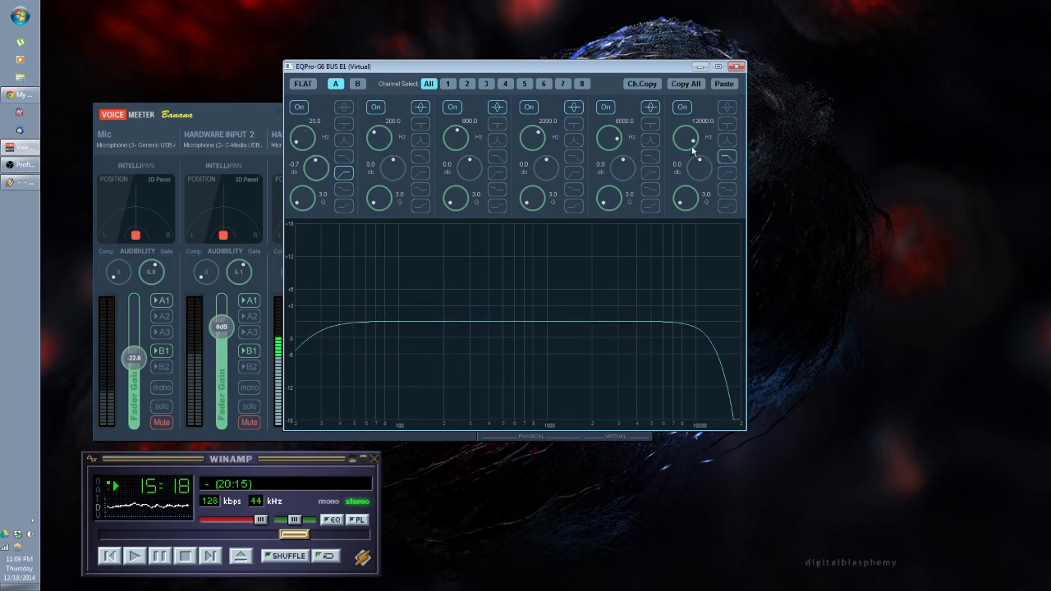
In the bus B1 equalizer, lower the sixth band's cutoff and raise the first band's to 252 Hz, and reset everything to flat
left_click_drag(686, 138, 683, 161)
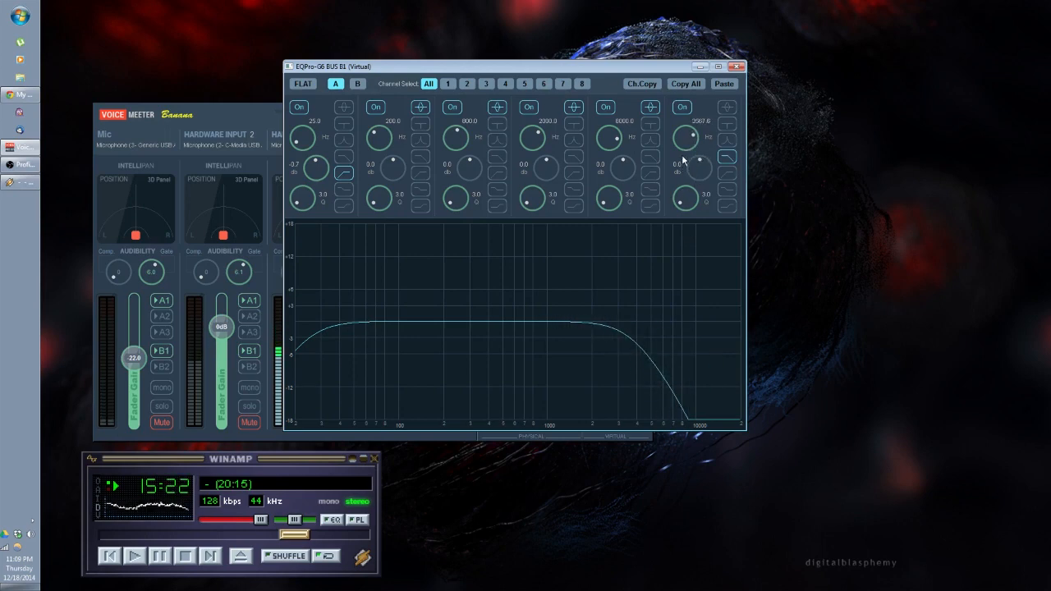
left_click_drag(302, 144, 308, 103)
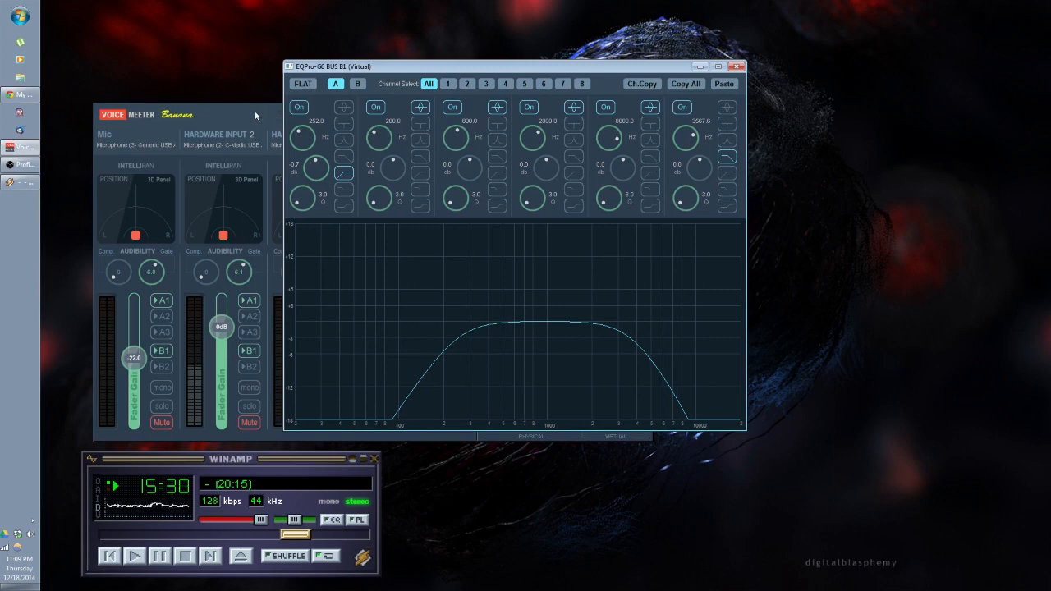
left_click(298, 85)
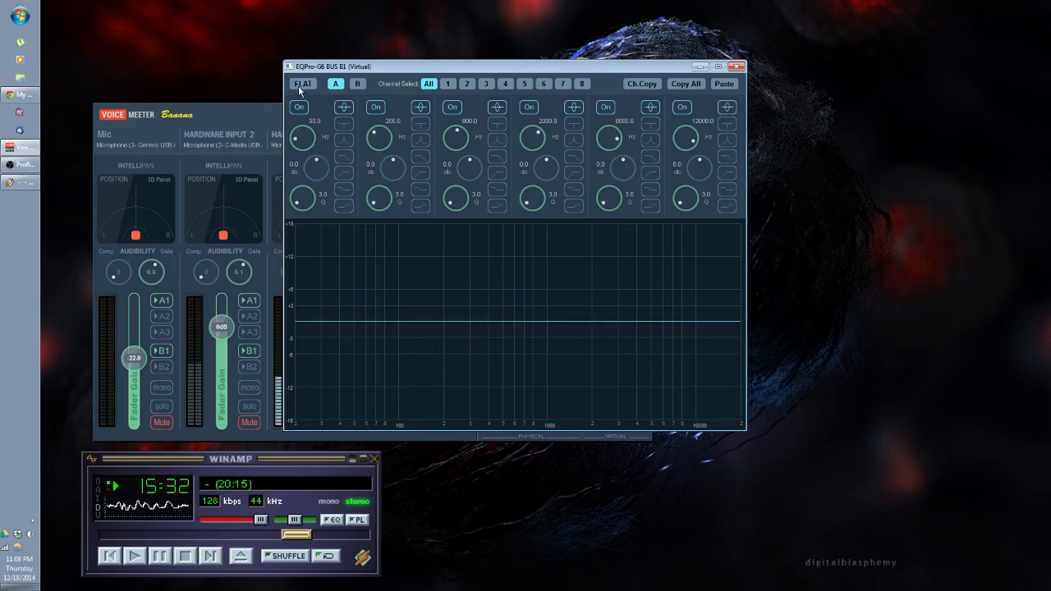
Try a band-pass filter on the fourth band and a notch on the third, restore both to peak filters, and close the equalizer
left_click(575, 136)
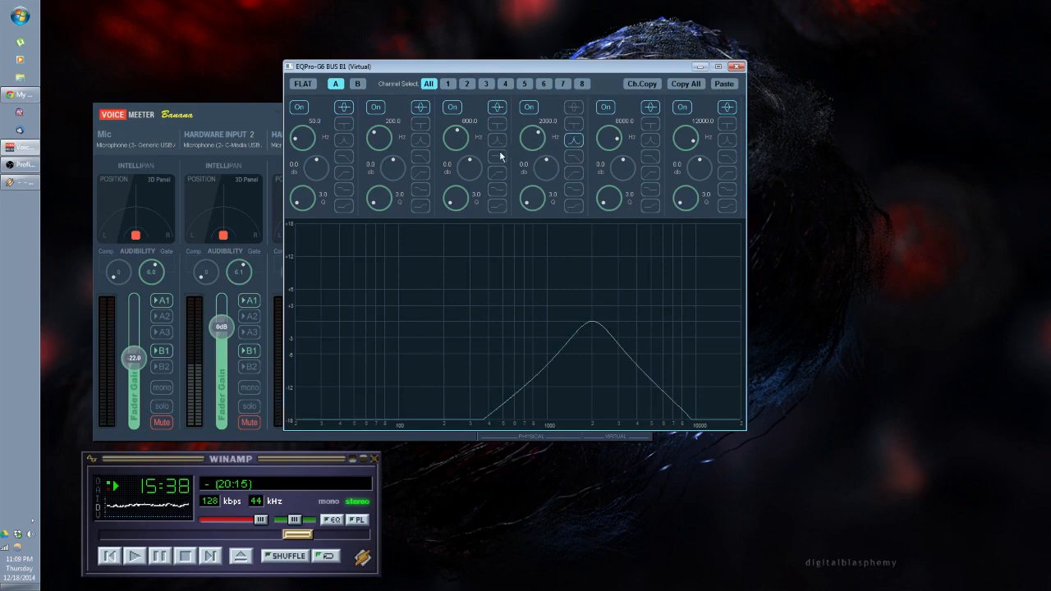
left_click(499, 124)
left_click(495, 108)
left_click(573, 107)
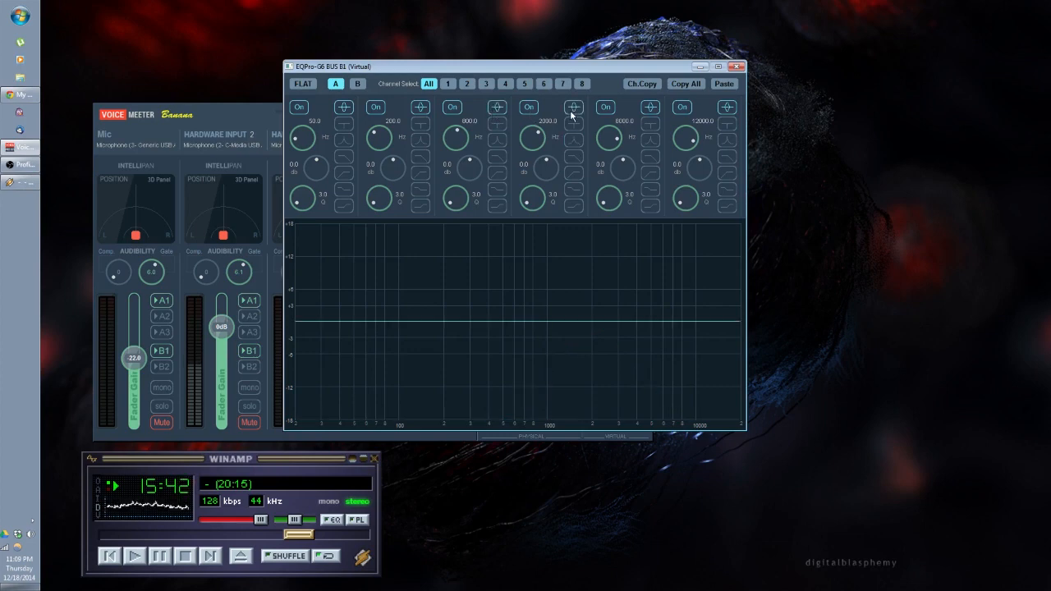
left_click(737, 67)
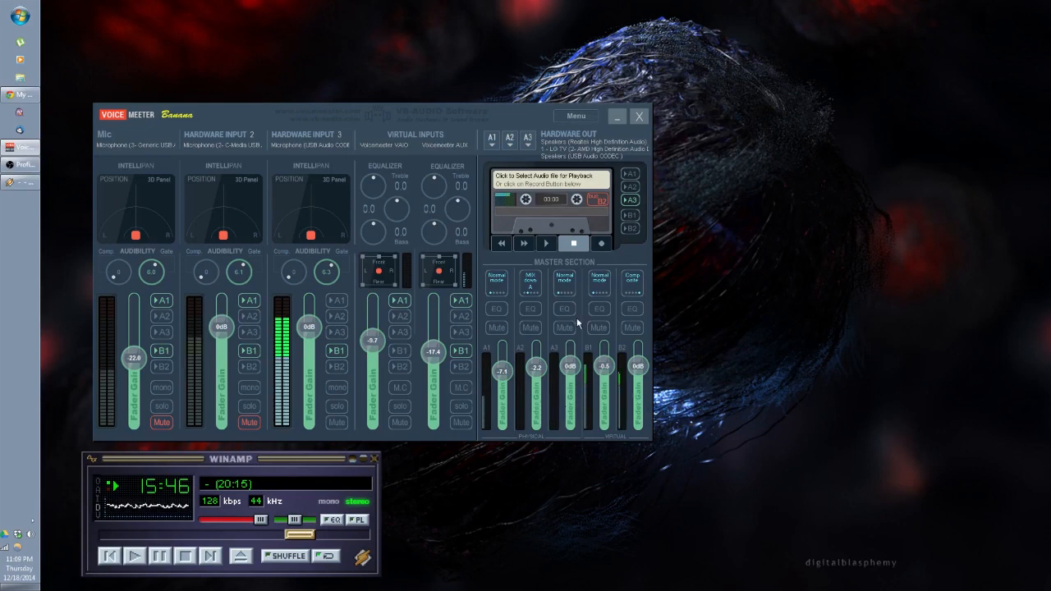
Enable the equalizer on bus B1, open its settings, and place them beside the mixer so the bus stays visible
left_click(495, 327)
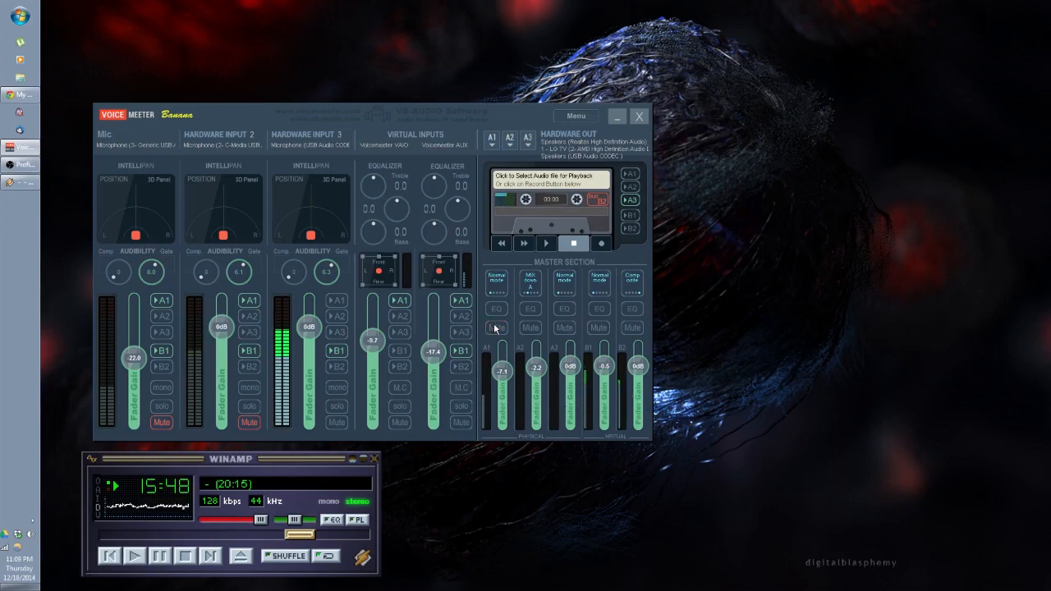
left_click(603, 312)
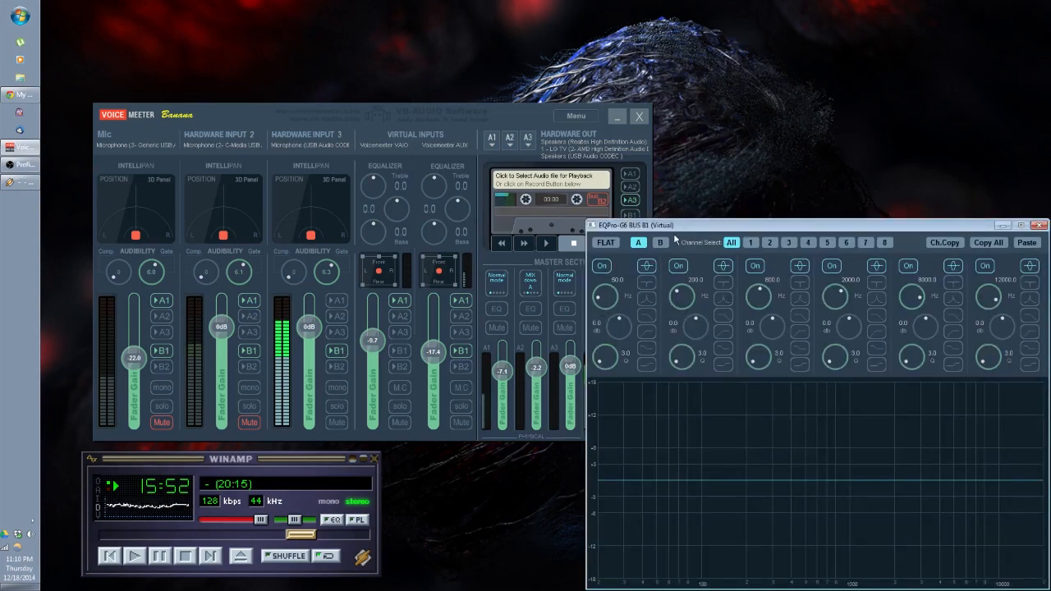
left_click_drag(678, 226, 711, 120)
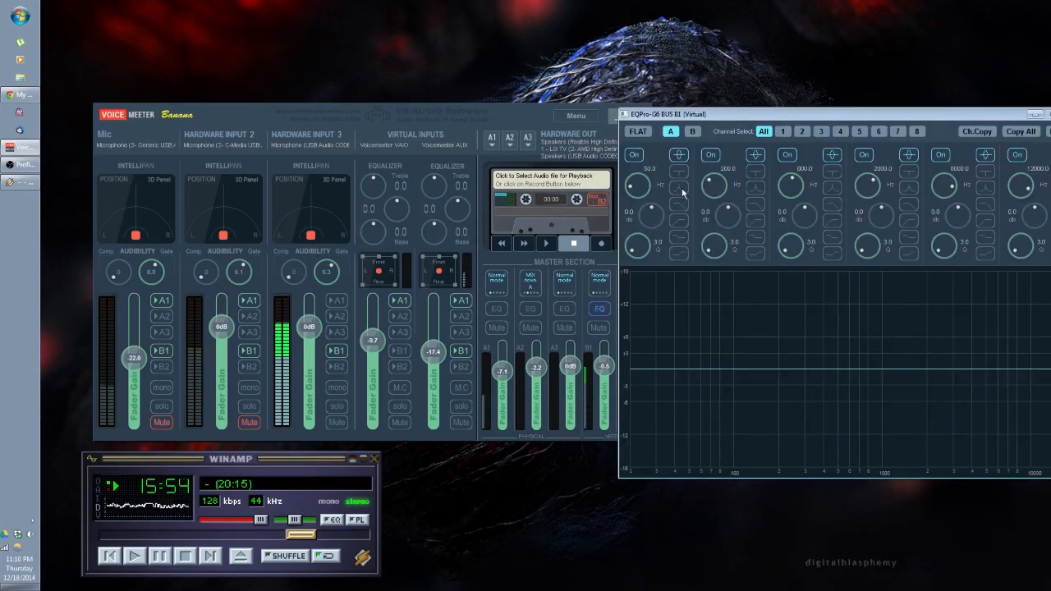
Try a low-cut filter on the first band, lower its frequency to 27.3 Hz, and restore the band's peak filter
left_click(679, 221)
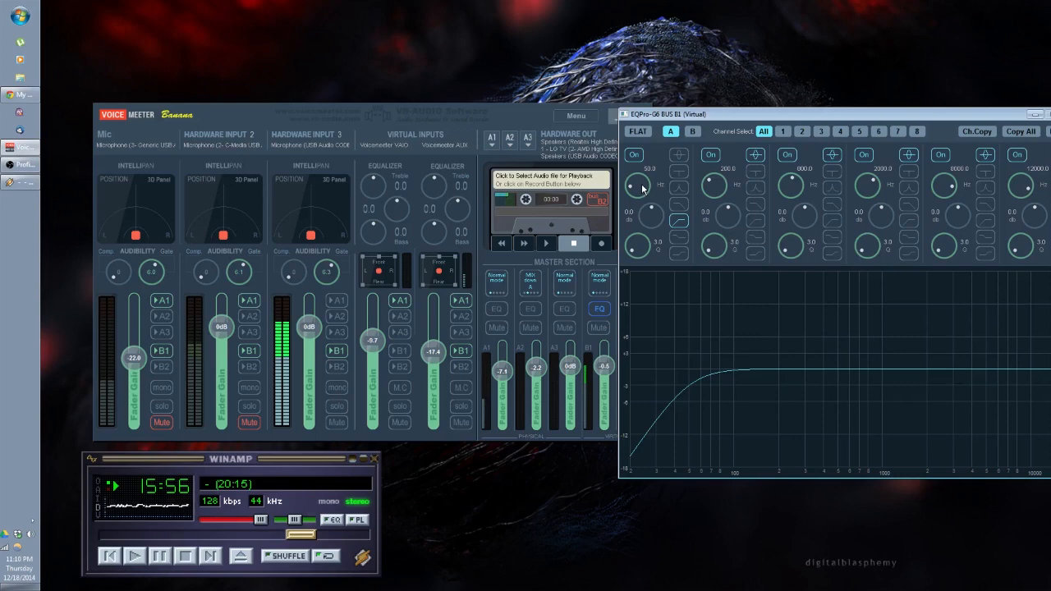
mouse_move(642, 194)
left_mouse_down()
mouse_move(634, 109)
mouse_move(632, 225)
mouse_move(646, 130)
mouse_move(639, 187)
left_mouse_up()
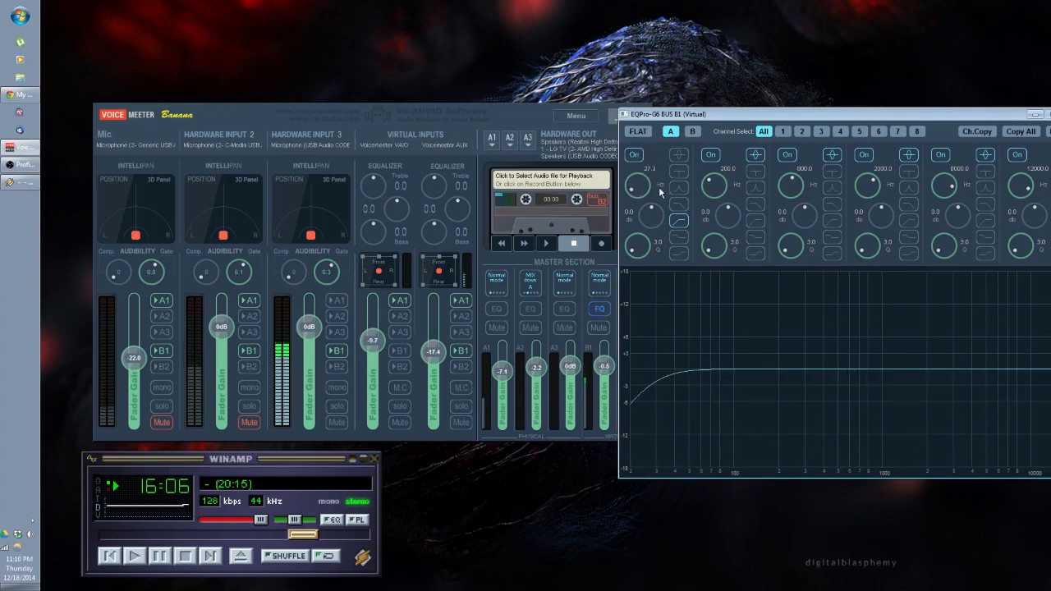
left_click(679, 156)
Switch between the equalizer's A and B settings to compare them, finishing on A
left_click(690, 132)
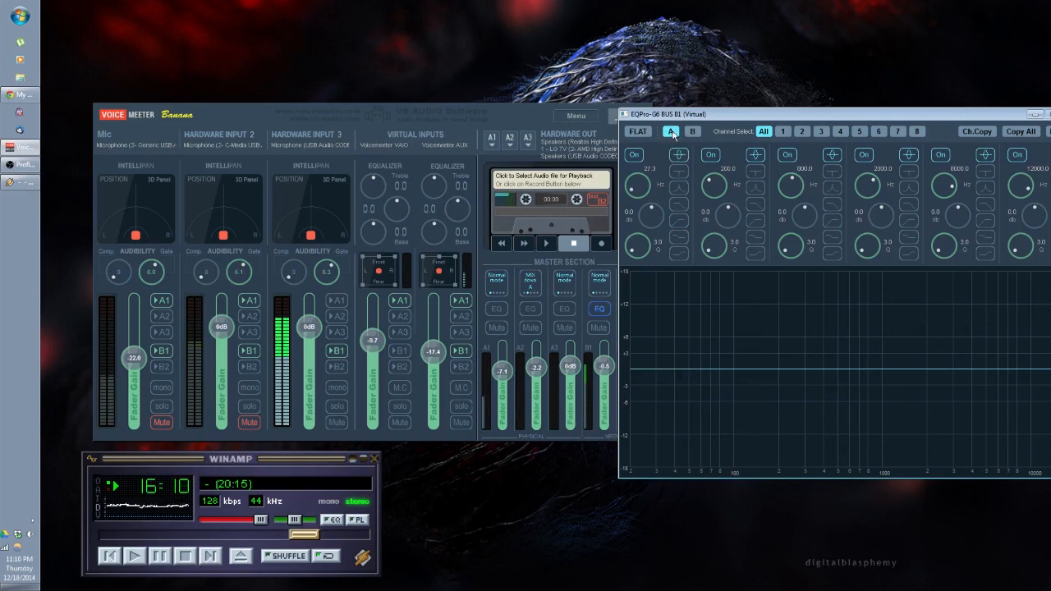
left_click(672, 131)
left_click(692, 132)
left_click(672, 132)
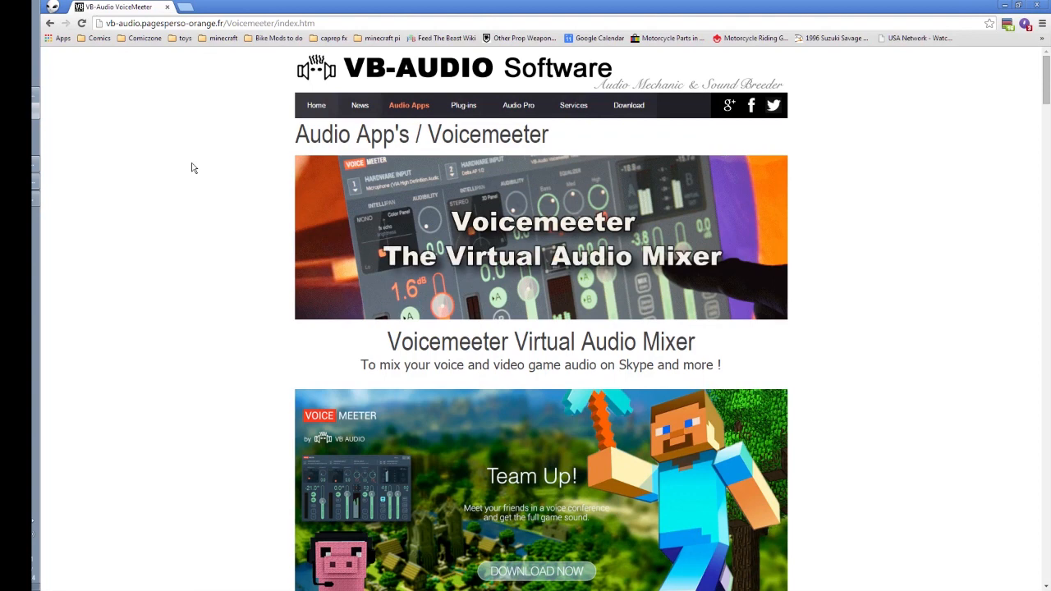
On the VB-Audio website in the browser, examine the Voicemeeter page's introduction, connection diagram and Virtual I/O diagram
left_click(33, 166)
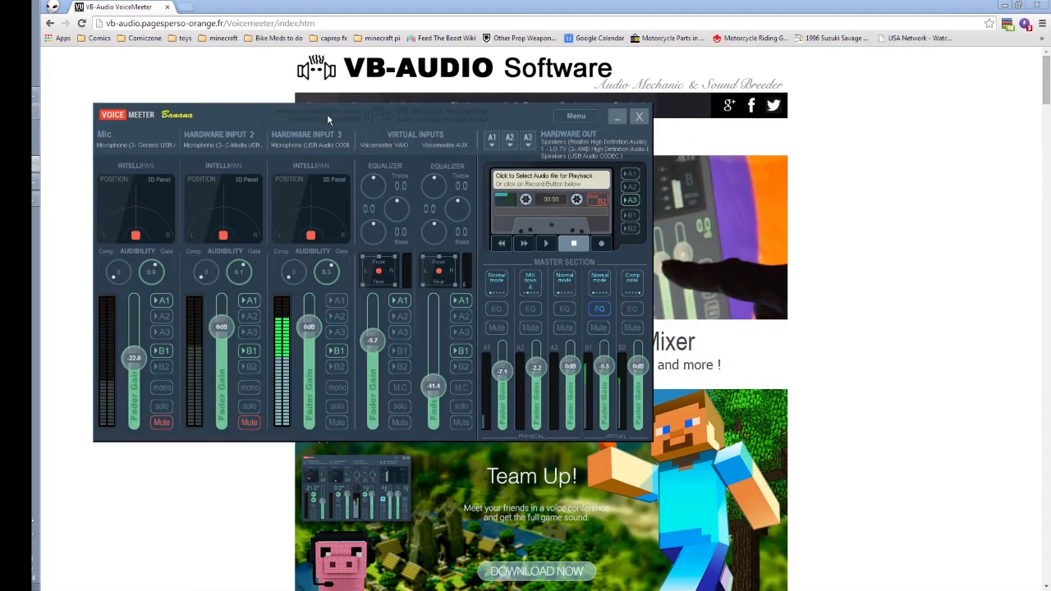
left_click(204, 87)
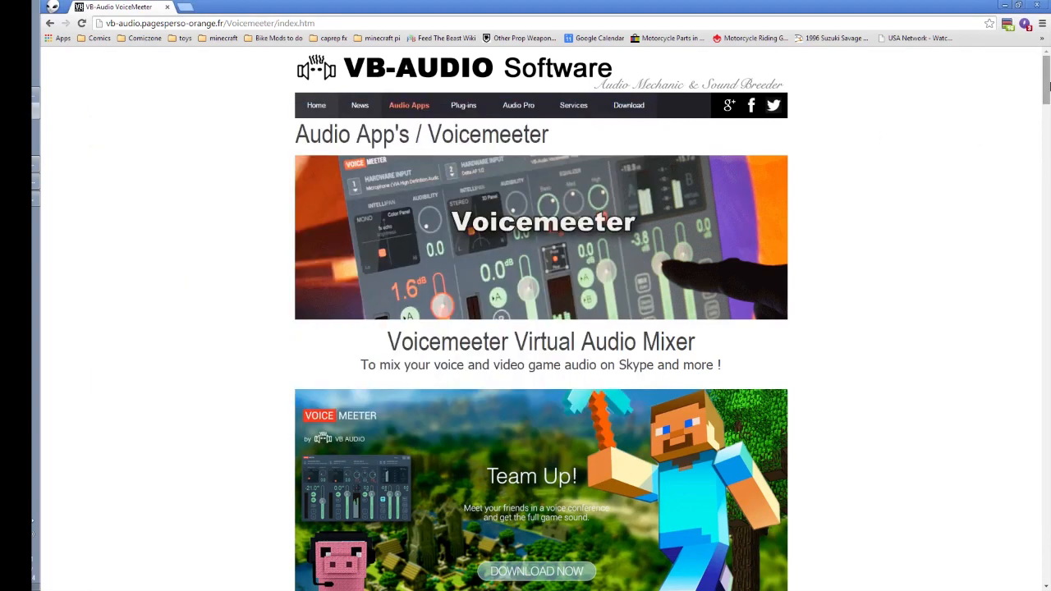
left_click_drag(1047, 89, 1047, 108)
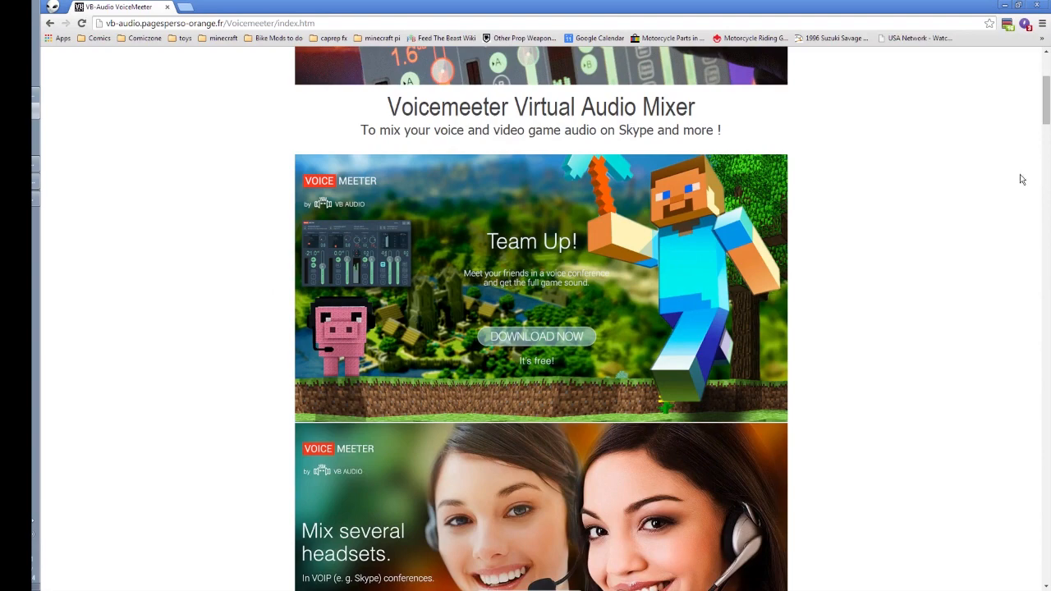
left_click_drag(1042, 103, 1032, 190)
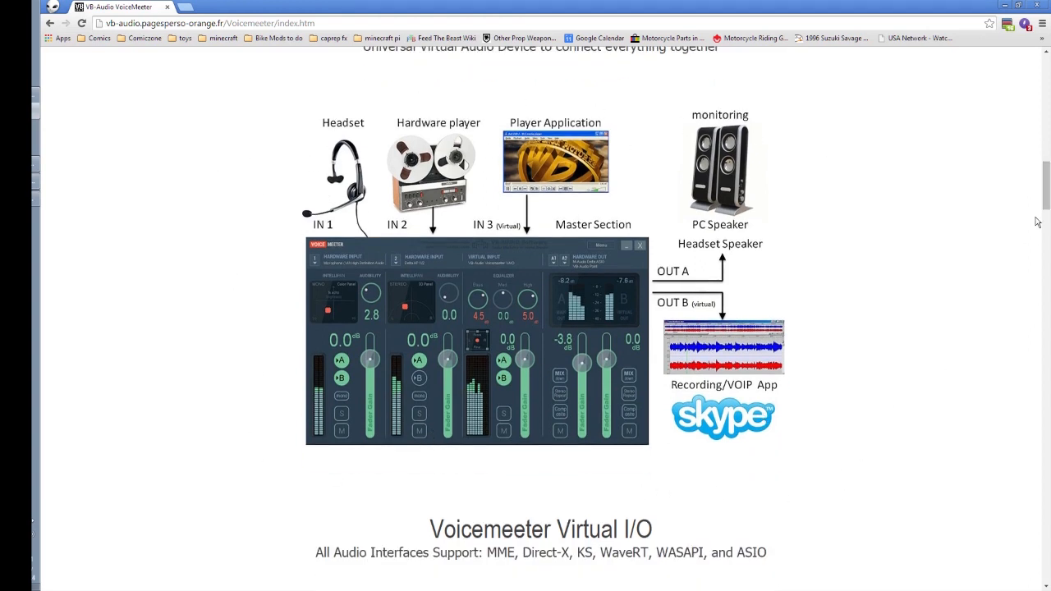
left_click_drag(1047, 184, 1048, 230)
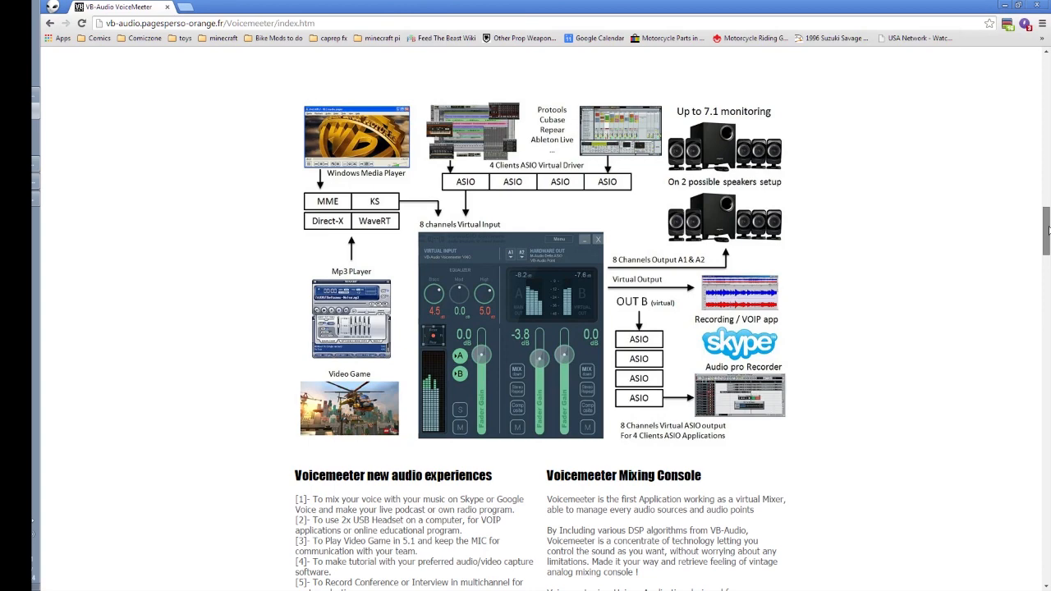
left_click_drag(1047, 230, 1048, 216)
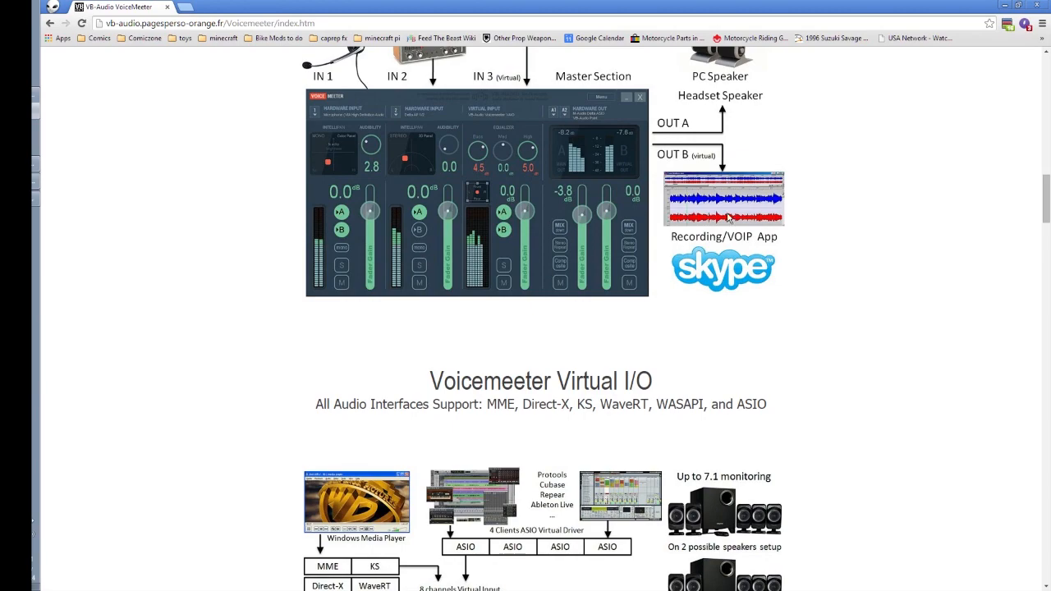
Examine the Voicemeeter page's install downloads, specifications, input and output channel diagram, and Voicemeeter Banana section
left_click_drag(1048, 181, 1048, 306)
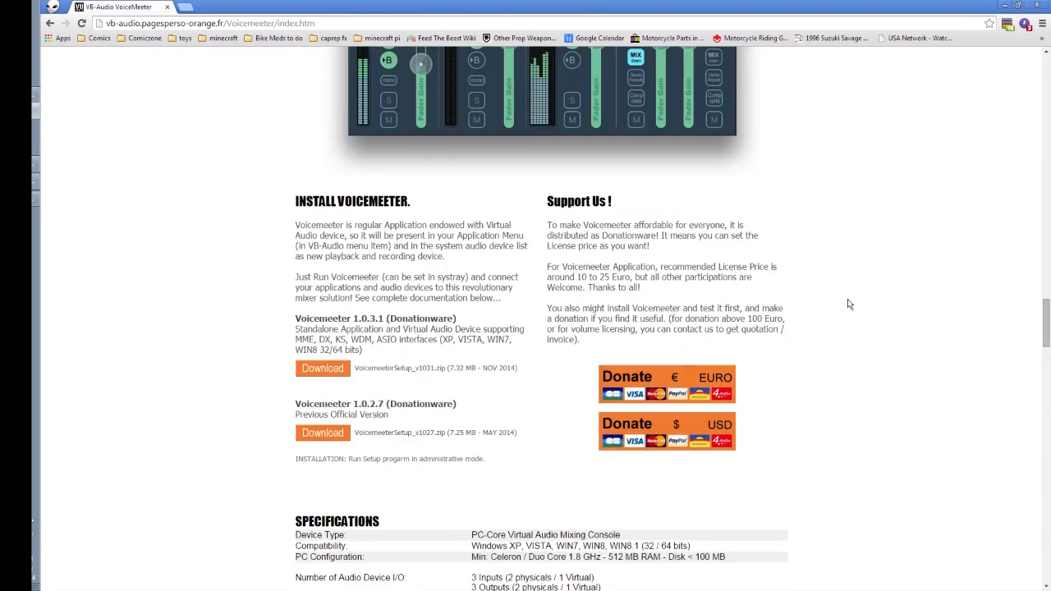
left_click_drag(1048, 332, 1048, 364)
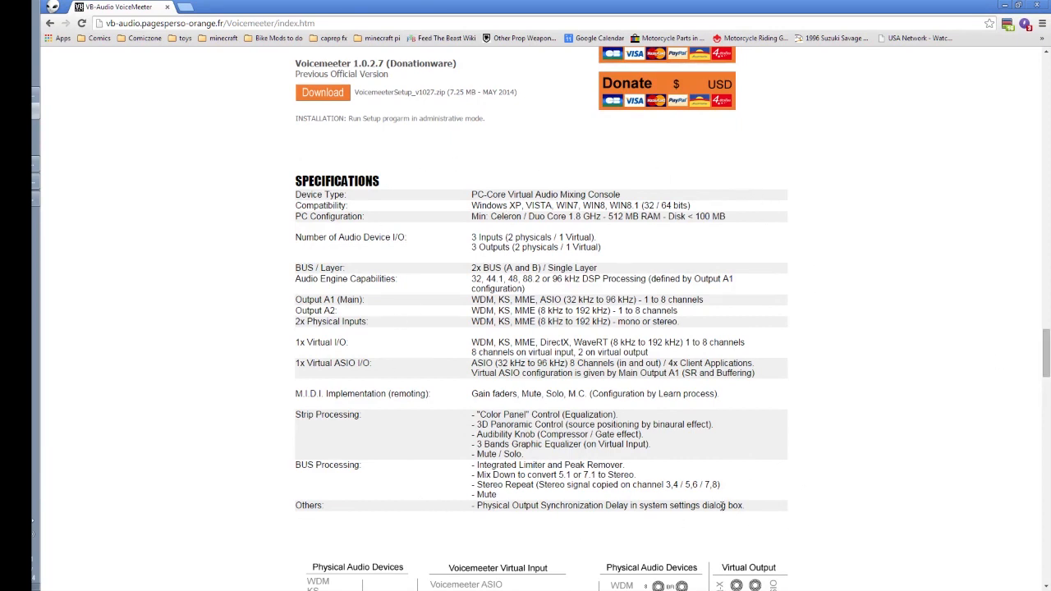
scroll(1047, 386, "down", 2)
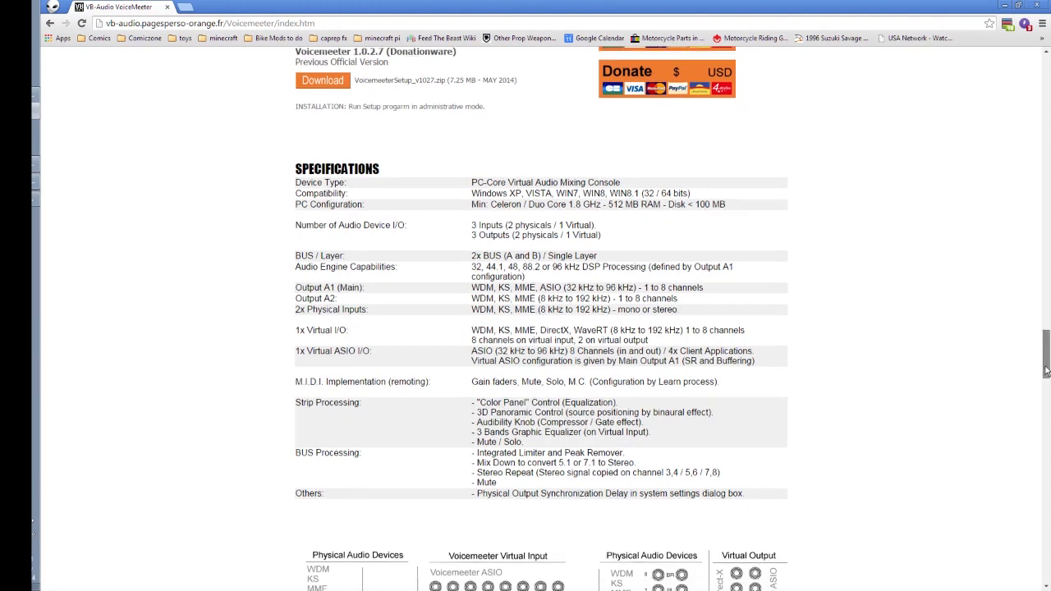
left_click_drag(1047, 377, 1046, 413)
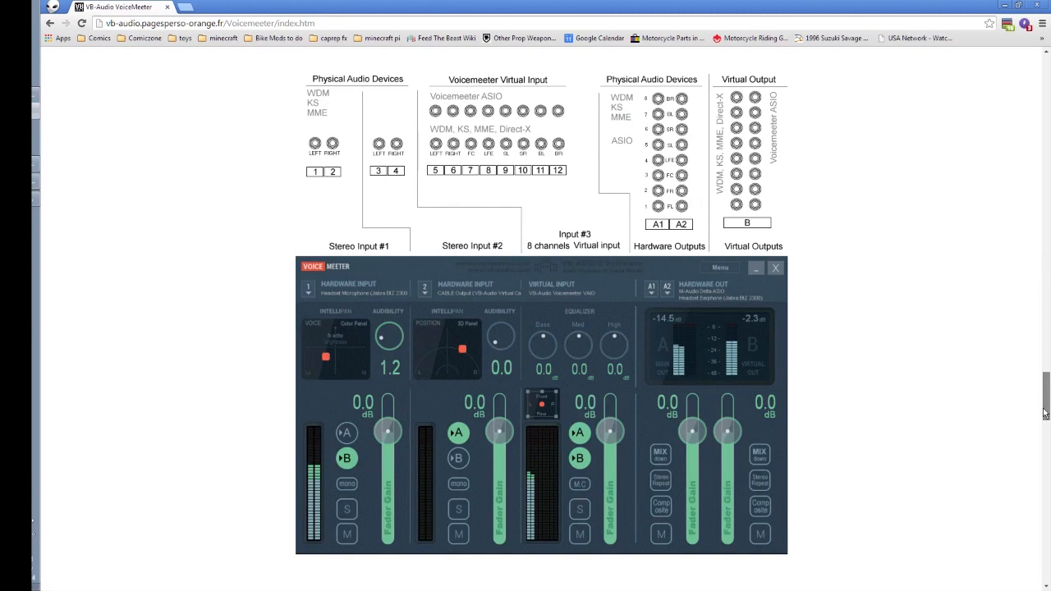
left_click_drag(1045, 413, 1047, 546)
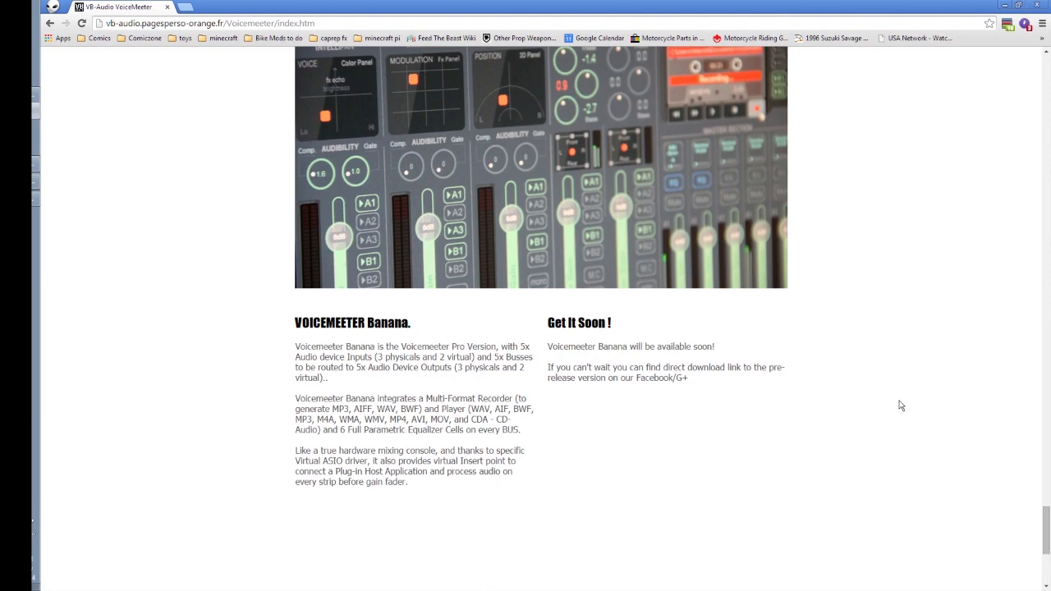
Open VB-Audio Software's Facebook page and examine the December 11 post with the Voicemeeter Banana 2.0.0.5 download link
left_click_drag(1047, 523, 1047, 542)
left_click(368, 464)
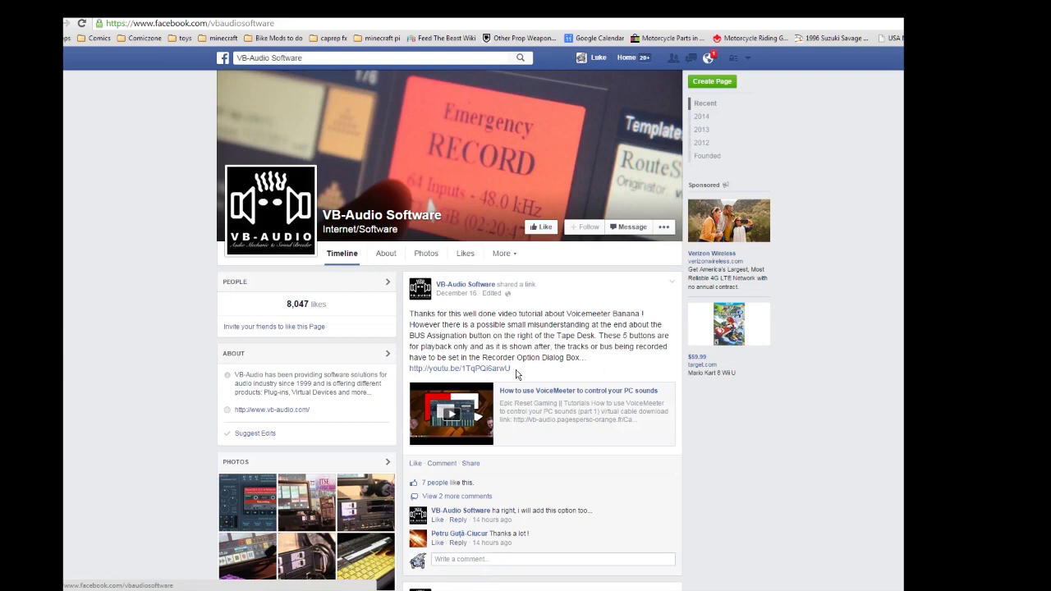
scroll(561, 387, "down", 5)
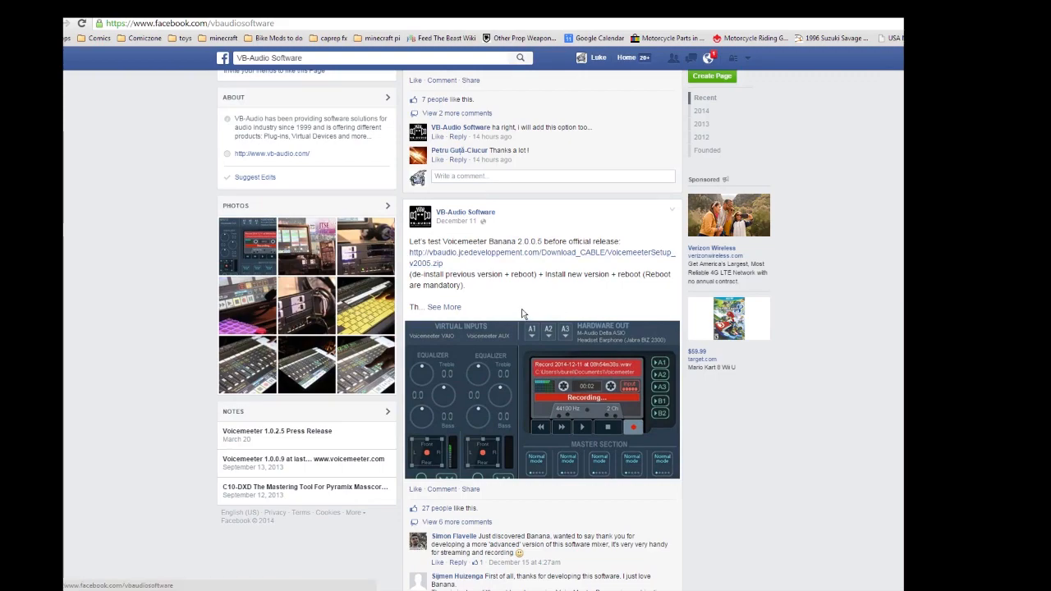
scroll(524, 310, "up", 5)
Return from Facebook to the Voicemeeter page and open the VB-Audio Download Center
key("alt+Left")
scroll(373, 272, "up", 8)
scroll(382, 274, "up", 5)
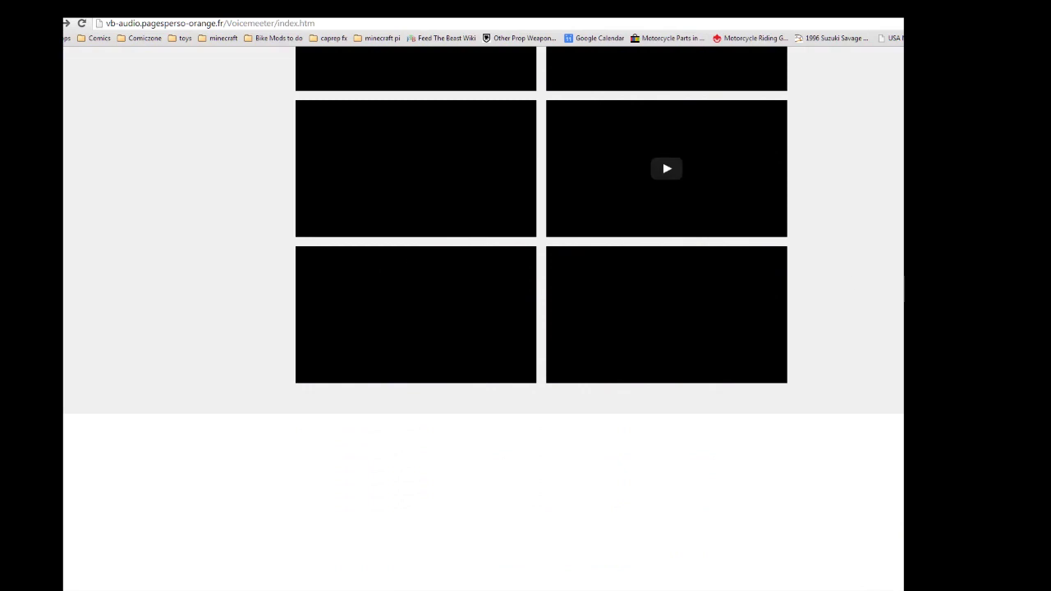
scroll(483, 321, "up", 15)
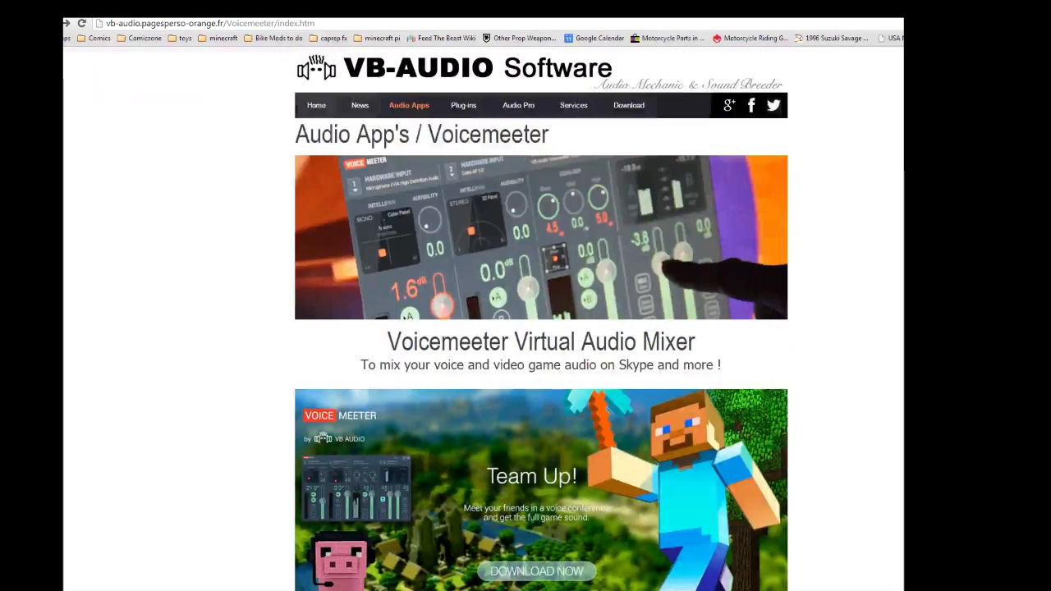
left_click(629, 106)
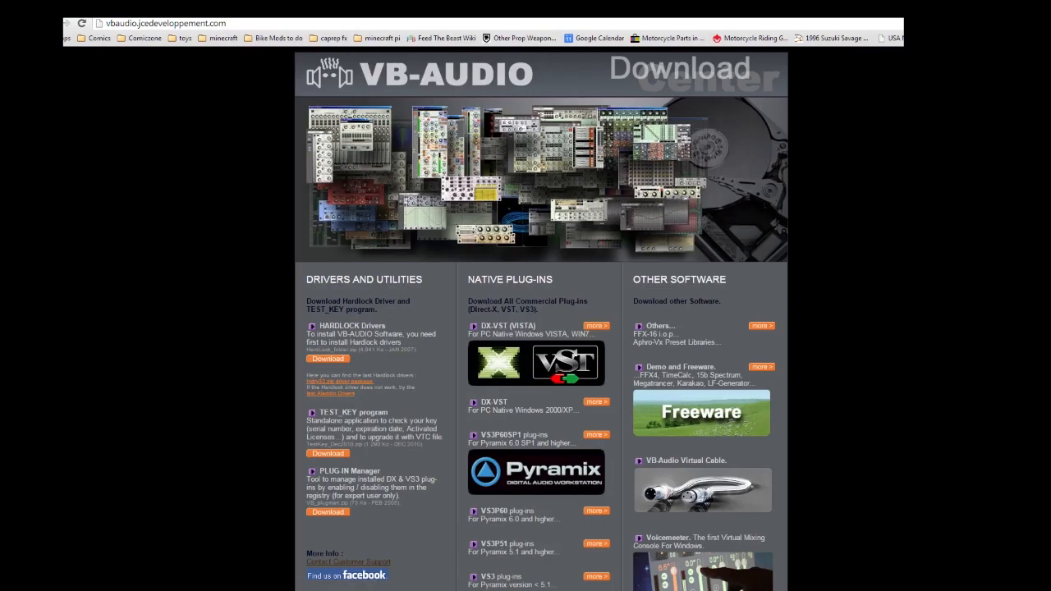
Examine the Download Center's drivers, plug-ins, other software and footer links for Voicemeeter
scroll(541, 318, "down", 1)
scroll(541, 319, "down", 1)
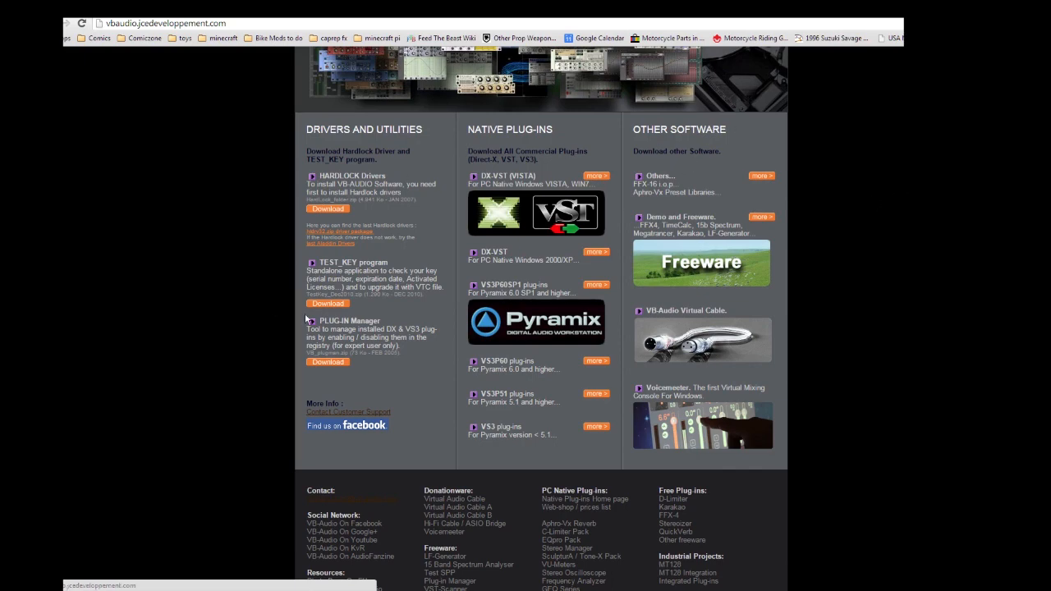
scroll(289, 311, "down", 2)
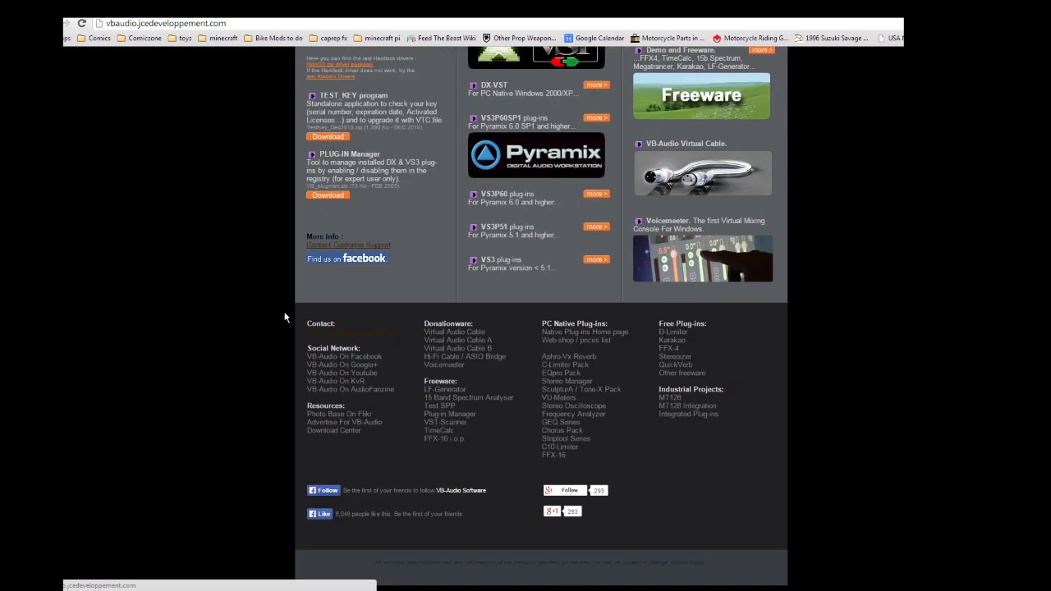
scroll(282, 316, "up", 4)
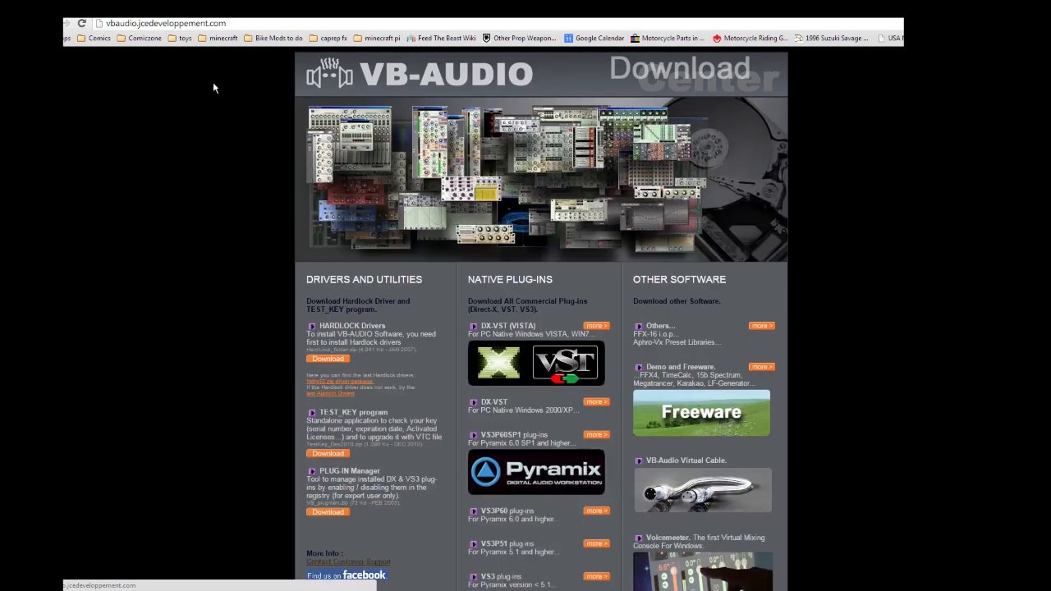